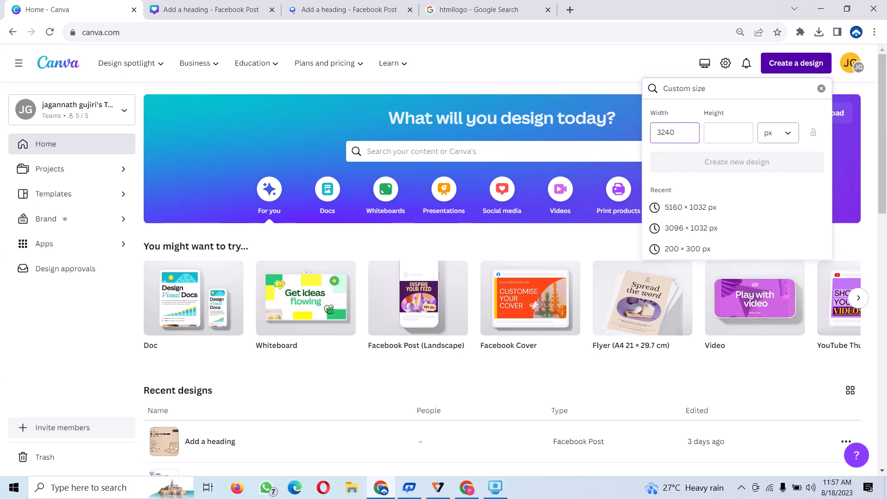
- Create a new custom-size design measuring 3240 × 1080 px
key(Tab)
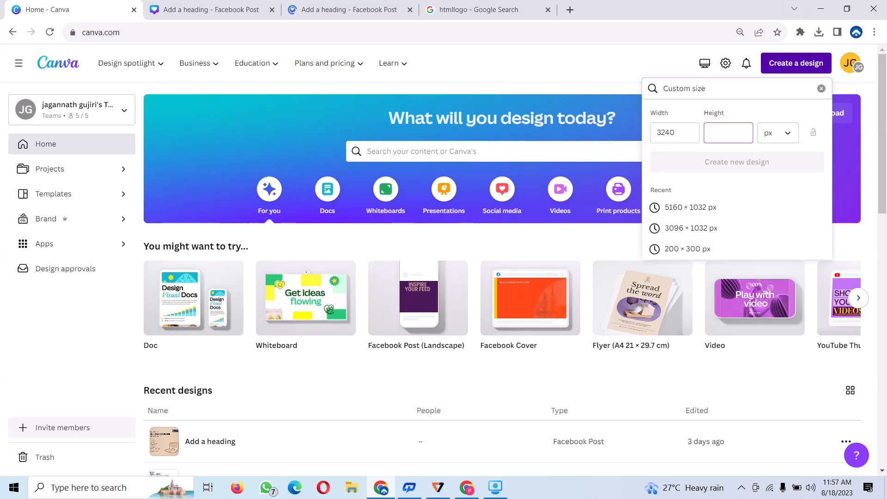
text(1080)
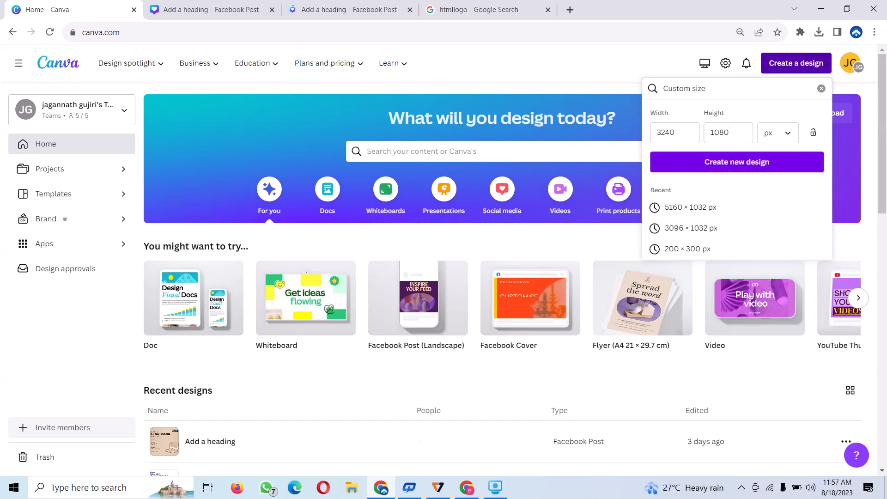
click(737, 162)
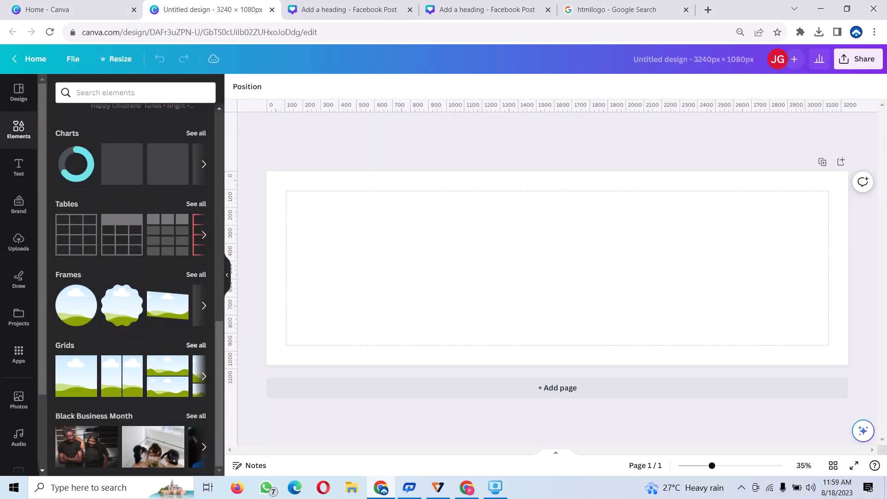
- Fill the page with a three-column grid and place vertical guides along its two column dividers
click(196, 345)
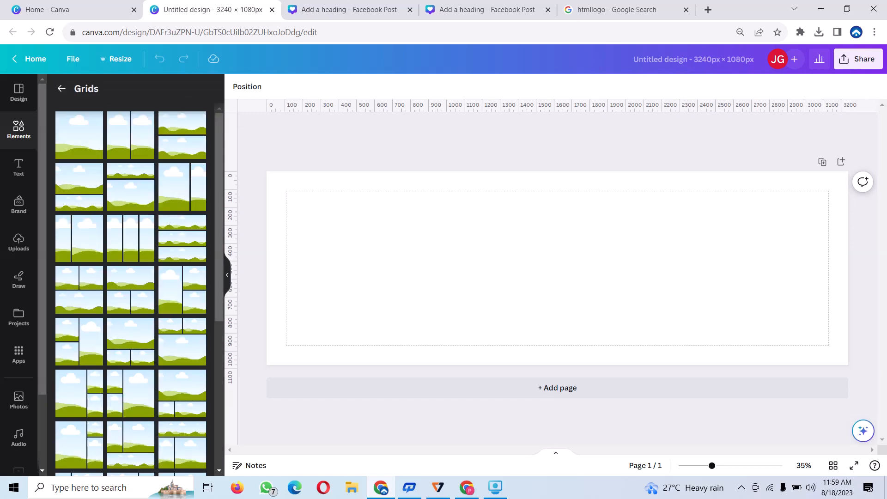
click(130, 238)
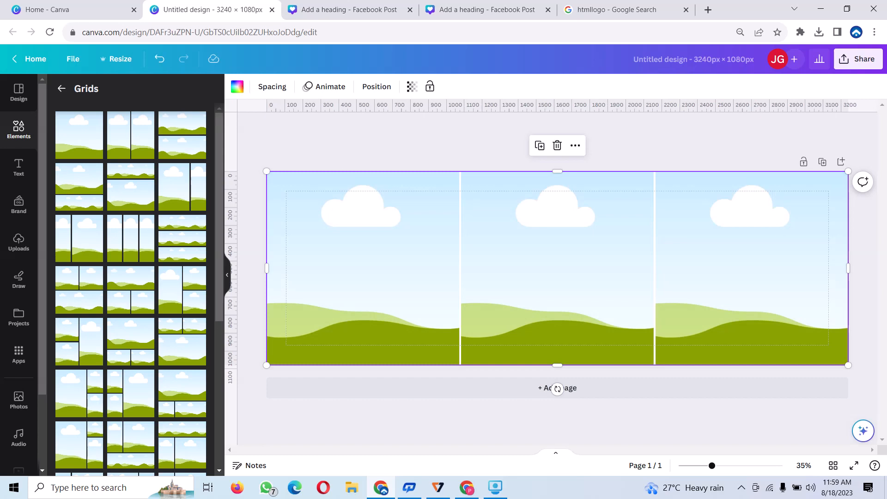
drag(231, 277, 460, 277)
drag(231, 277, 655, 278)
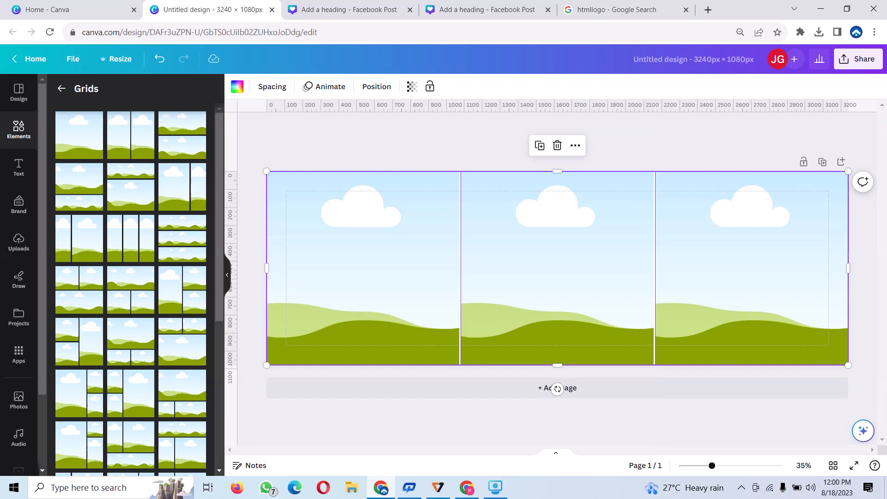
- Remove the three-column grid from the page
click(363, 268)
click(557, 268)
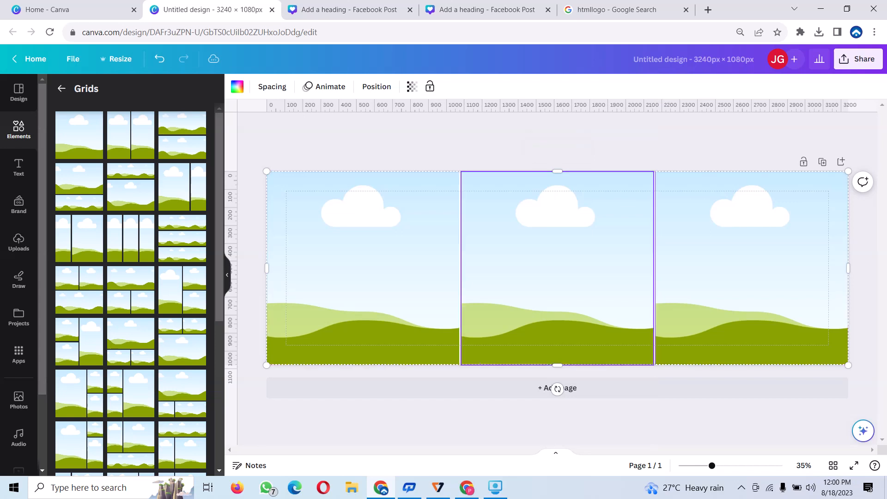
drag(332, 263, 873, 457)
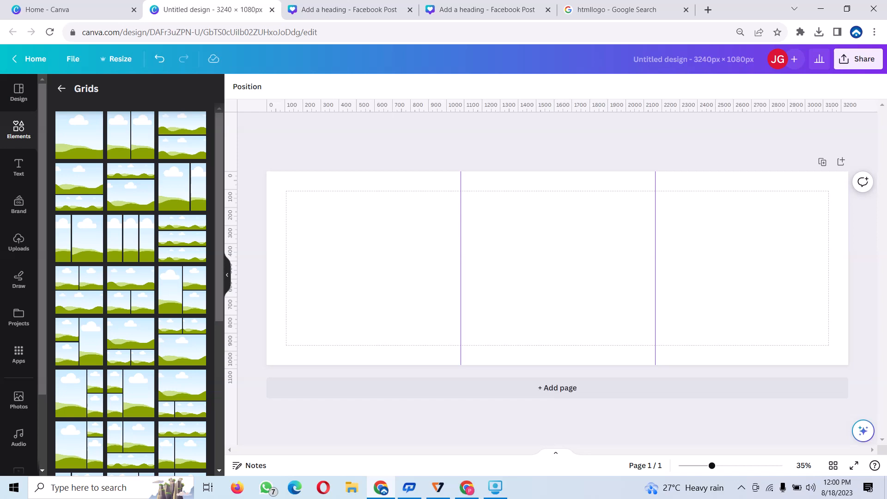
- Search photos for "university computer lab" and place the classroom photo with two monitors on the page
click(61, 88)
click(116, 93)
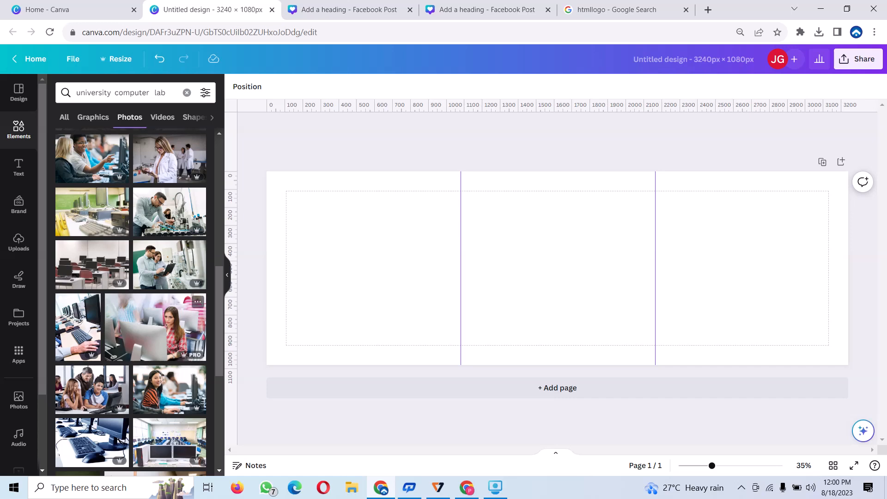
scroll(155, 323, down, 3)
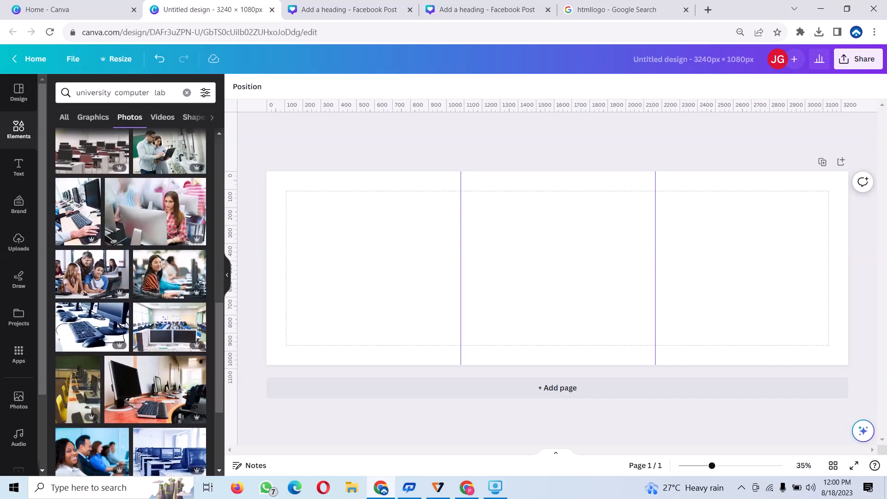
click(169, 326)
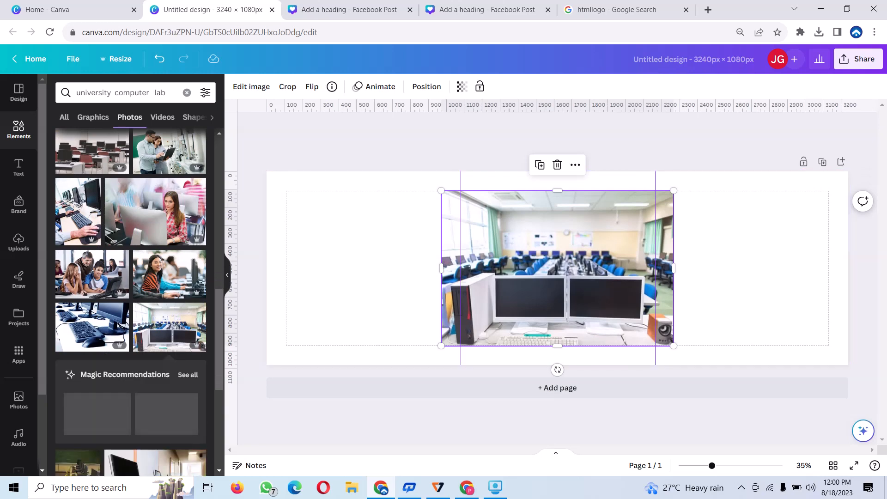
drag(557, 268, 453, 253)
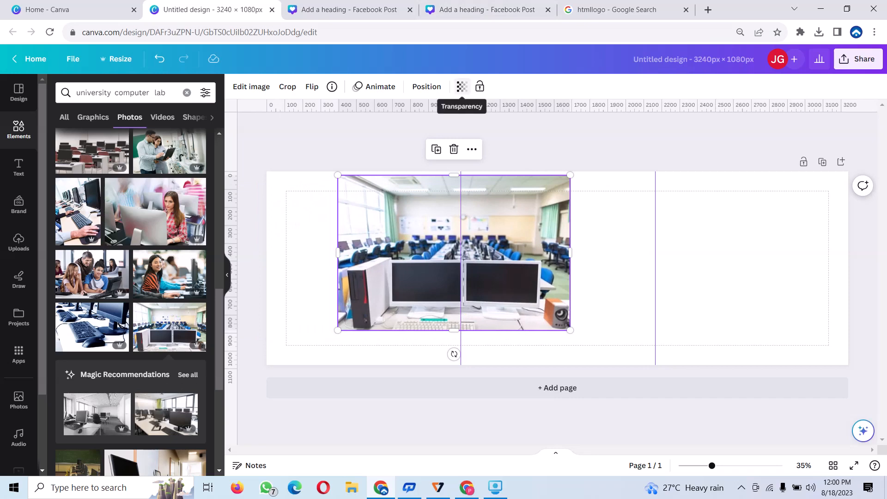
- Set the classroom photo's transparency to 25 and make it the page background
click(461, 86)
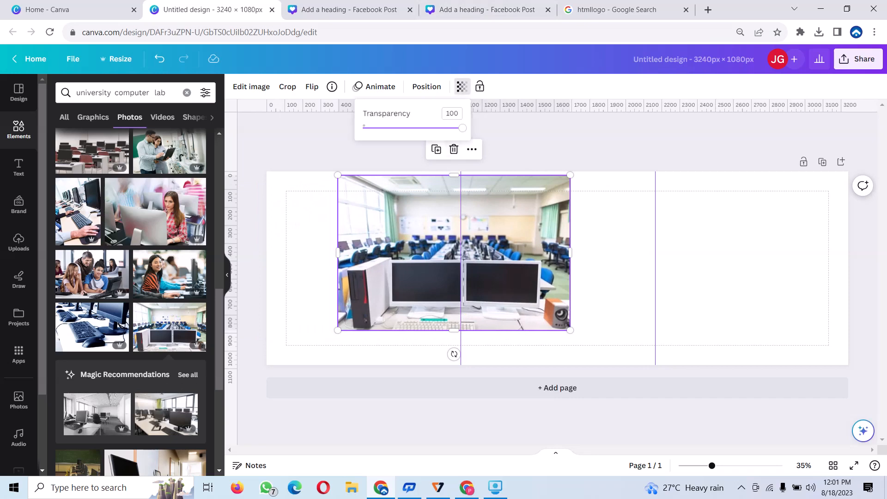
drag(462, 128, 387, 128)
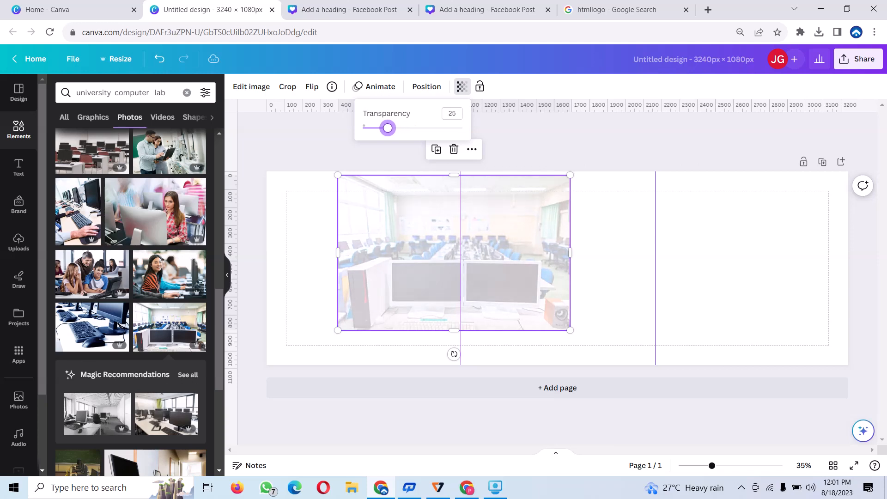
right_click(442, 213)
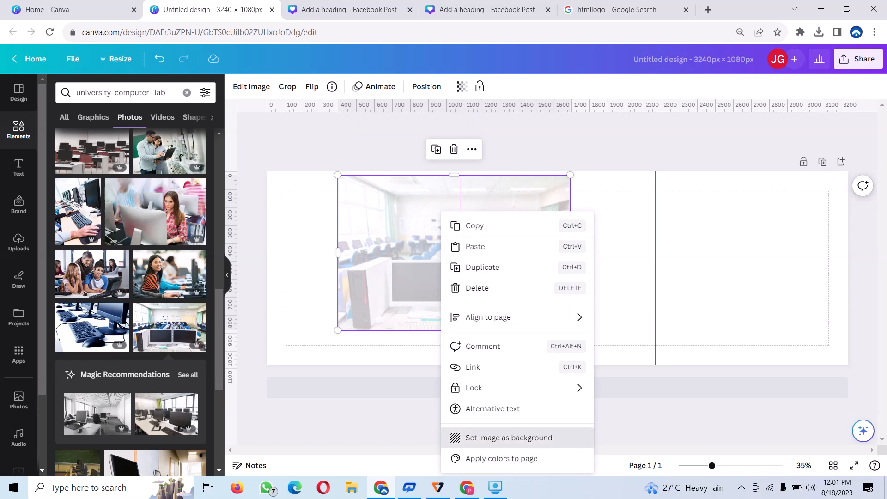
click(508, 437)
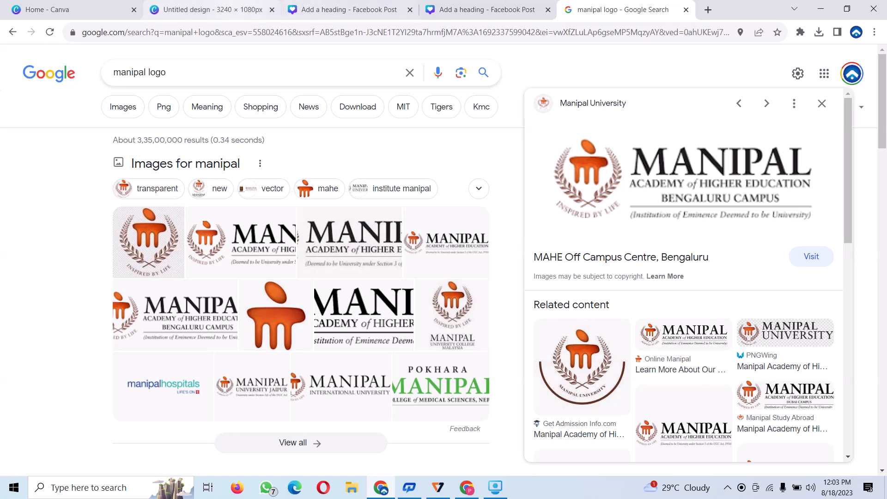
- Save the Manipal Academy Bengaluru Campus logo from the Google image results as a PNG named mp in Downloads
click(490, 10)
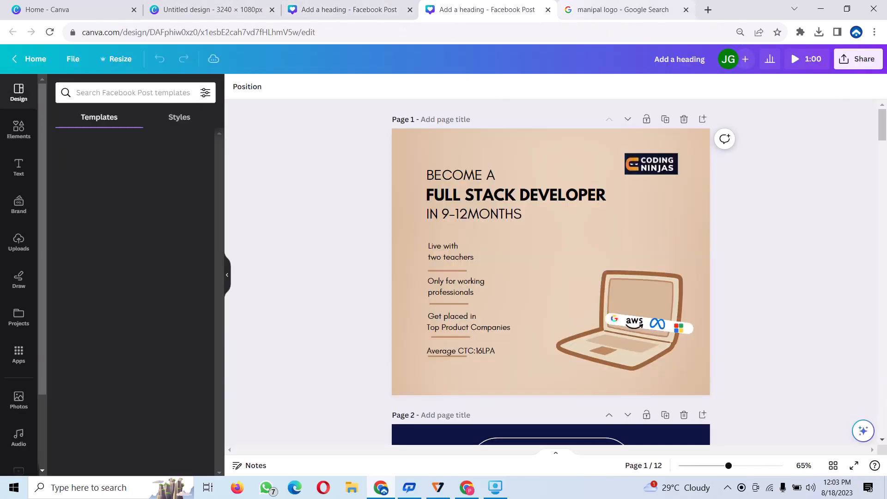
click(622, 10)
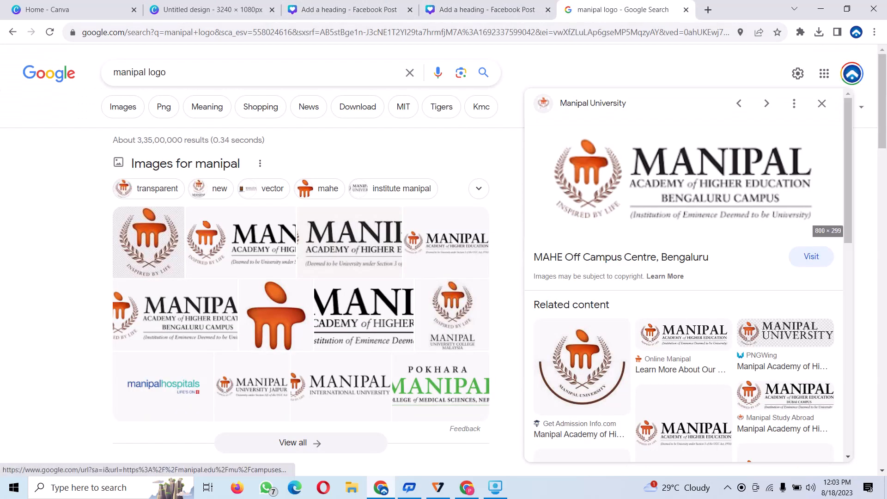
right_click(659, 177)
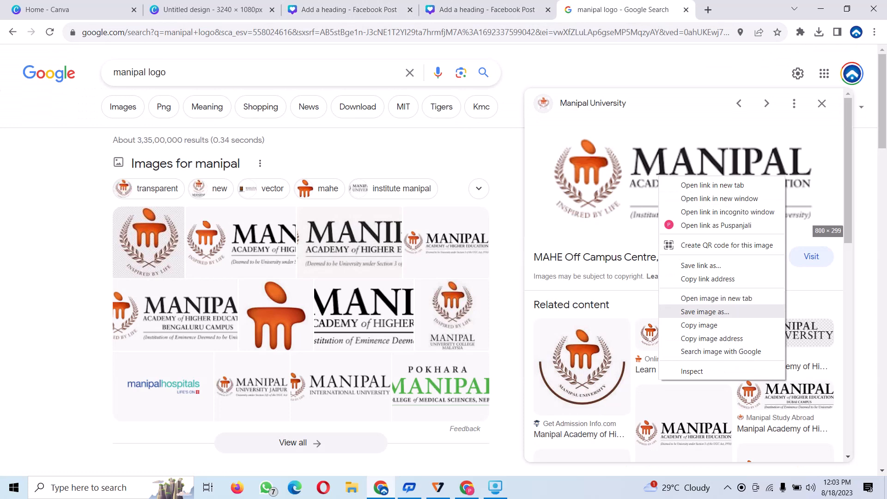
click(705, 311)
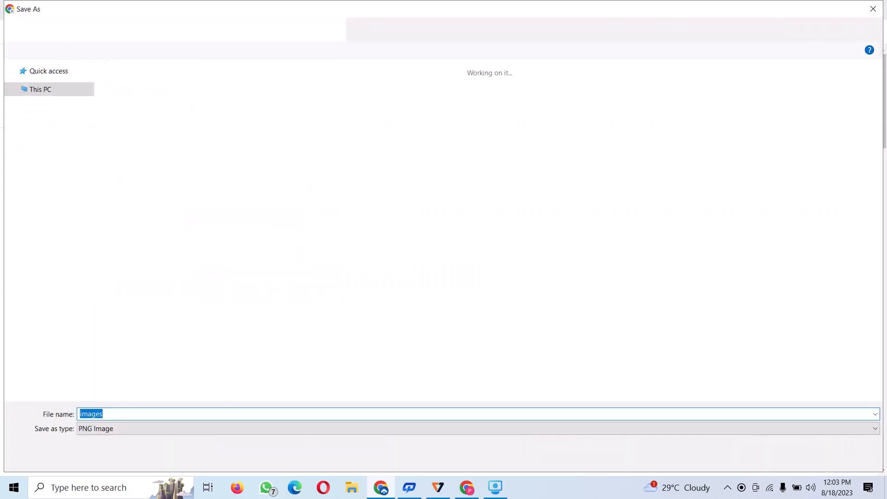
key(BackSpace)
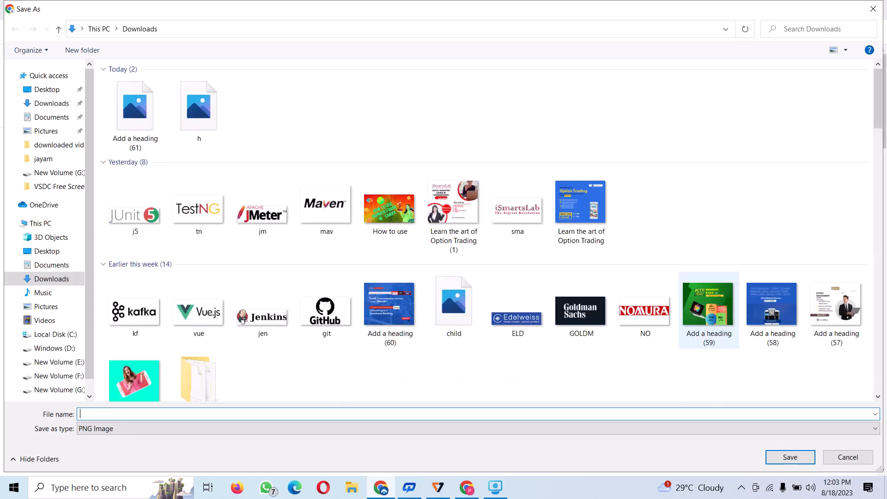
text(m)
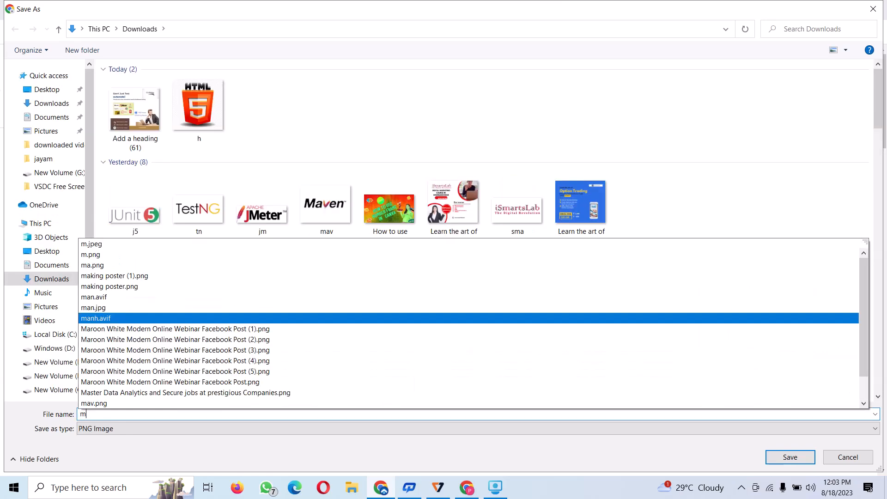
text(p)
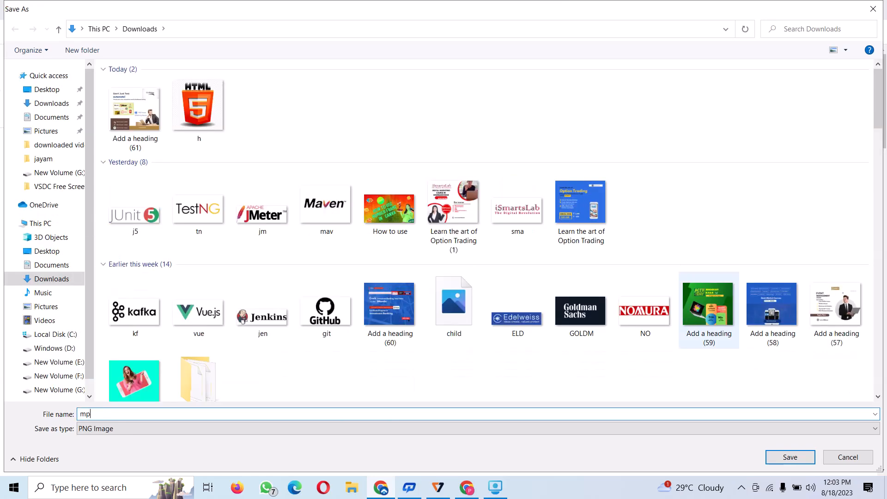
key(Return)
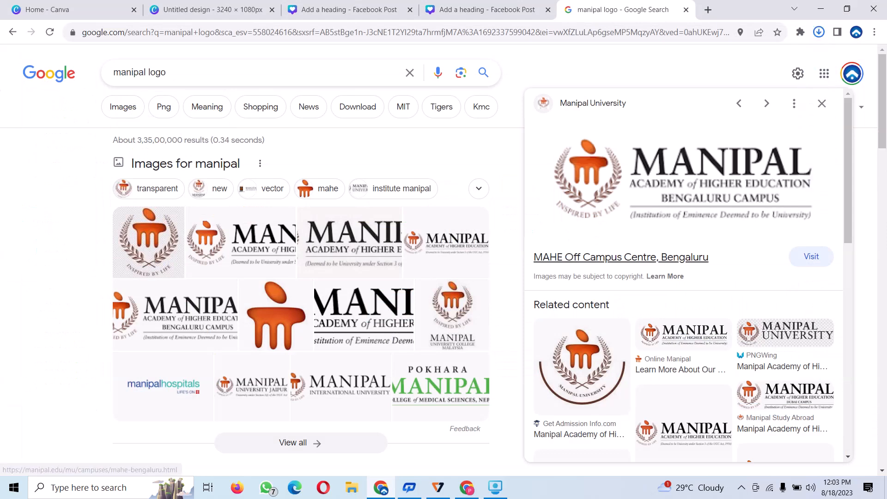
- Return to the untitled 3240 × 1080 px Canva design and upload the downloaded mp.png to it
click(486, 10)
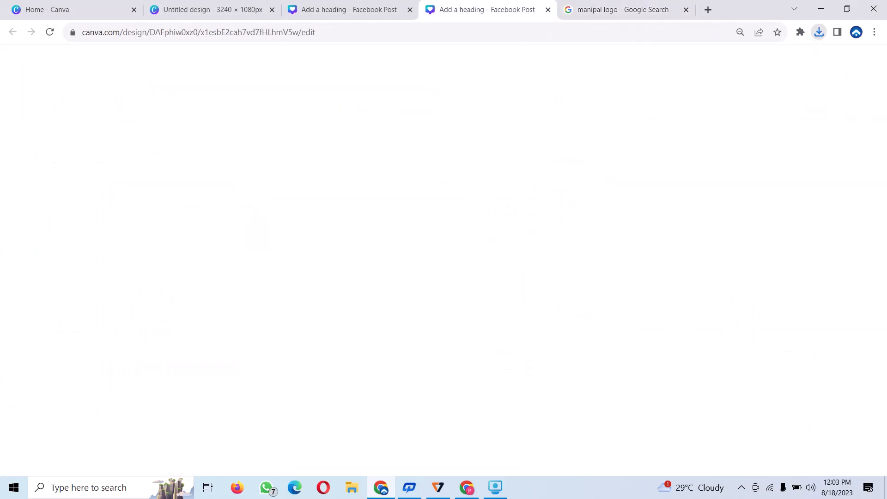
click(349, 10)
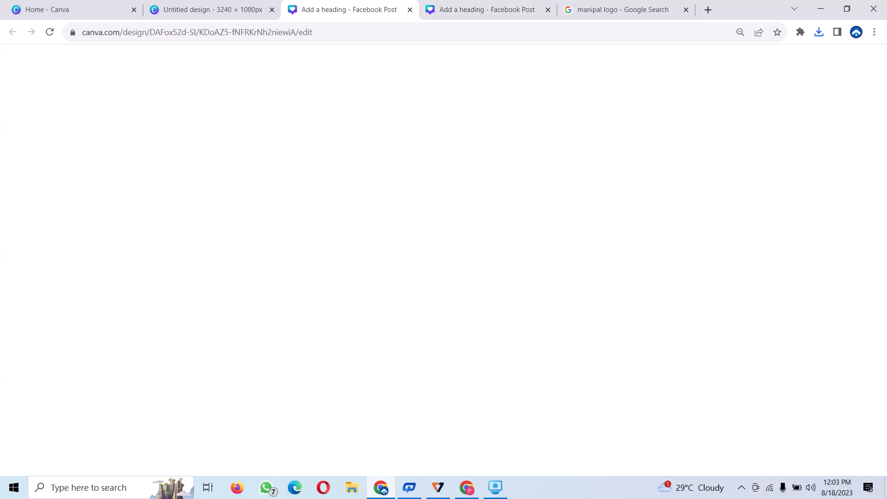
click(74, 10)
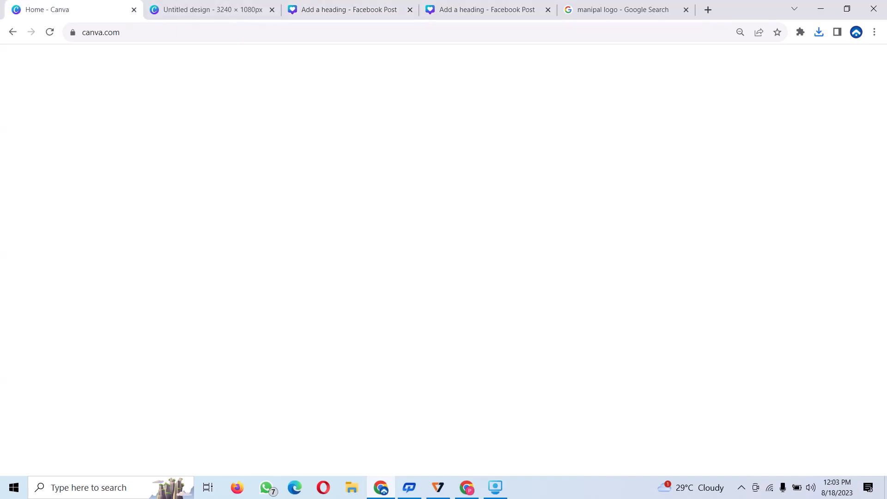
click(208, 9)
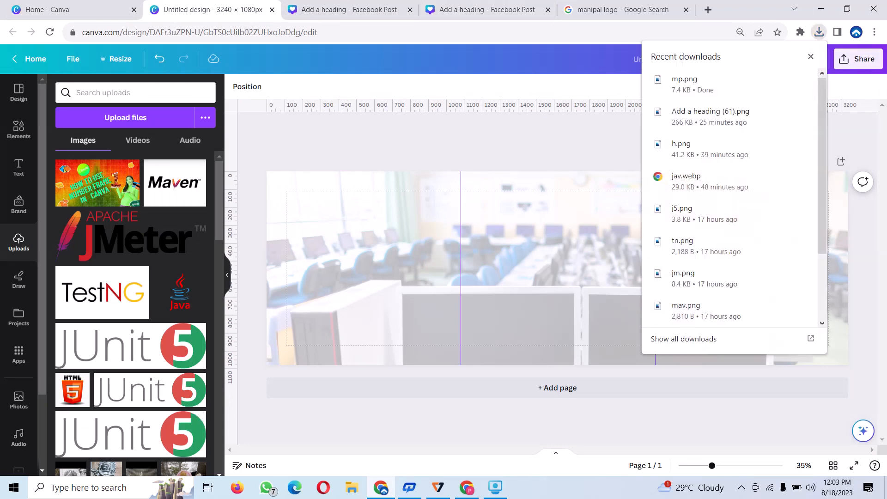
drag(685, 84, 96, 203)
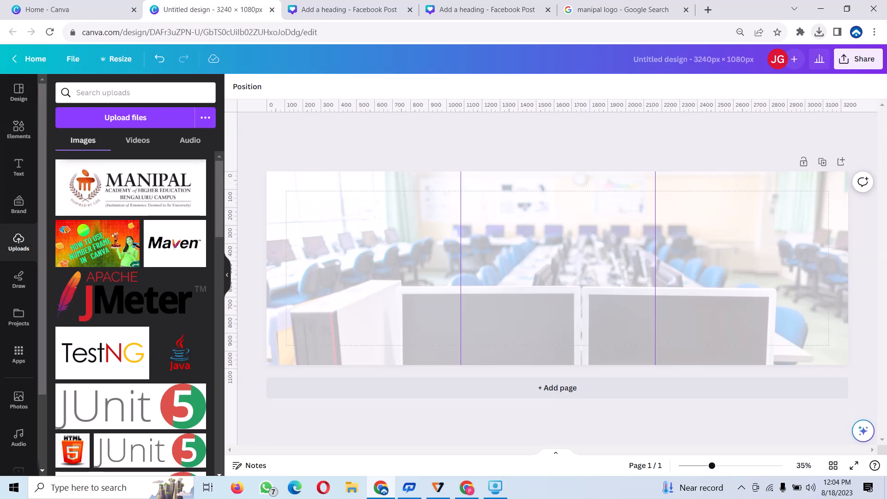
- Place the Manipal logo small in the first panel's upper-left corner and duplicate it to the same spot in the other two panels
click(131, 187)
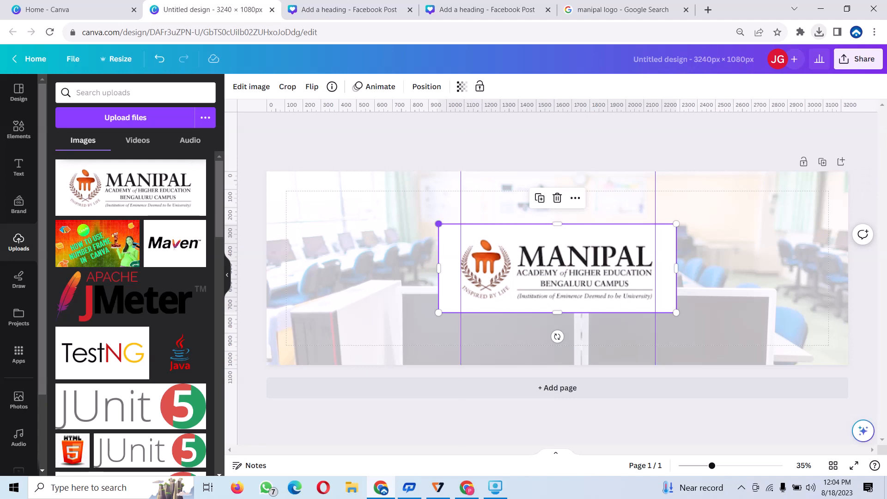
drag(438, 223, 583, 277)
drag(629, 294, 337, 201)
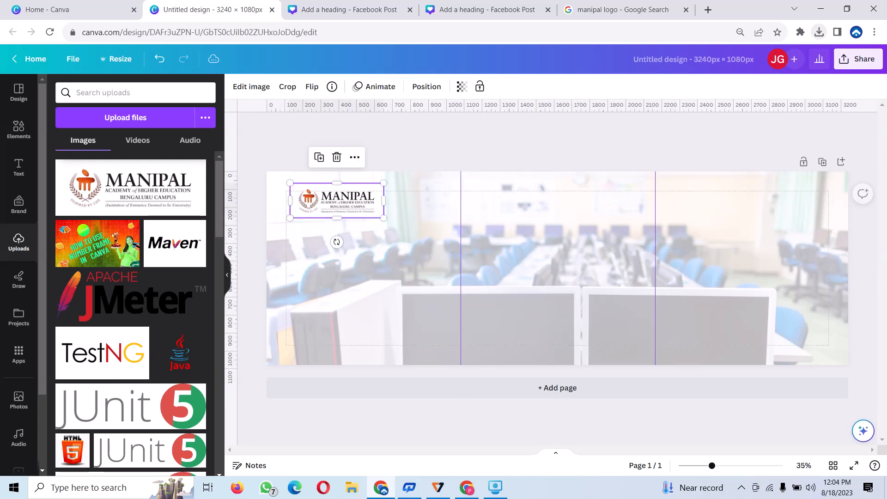
drag(290, 182, 314, 200)
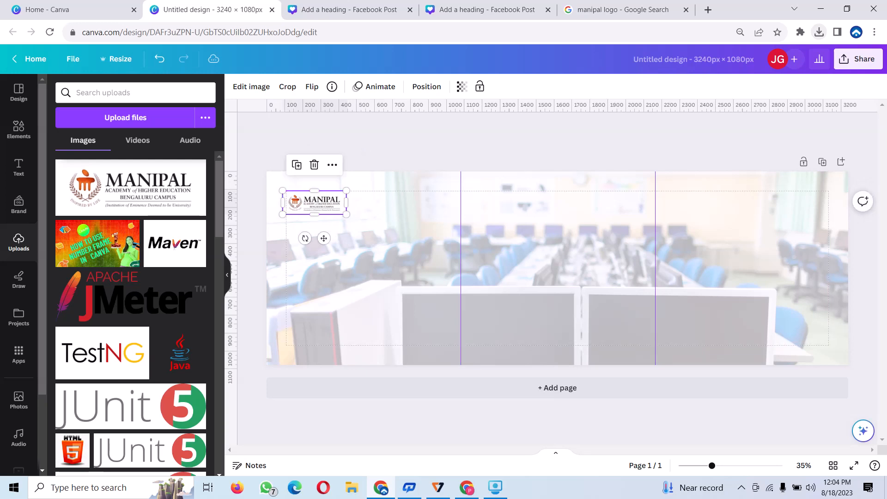
click(296, 165)
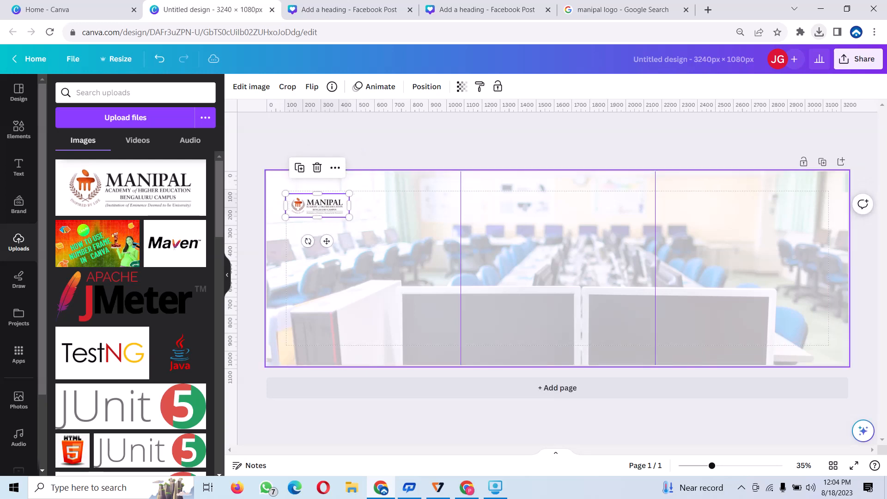
drag(327, 240, 496, 231)
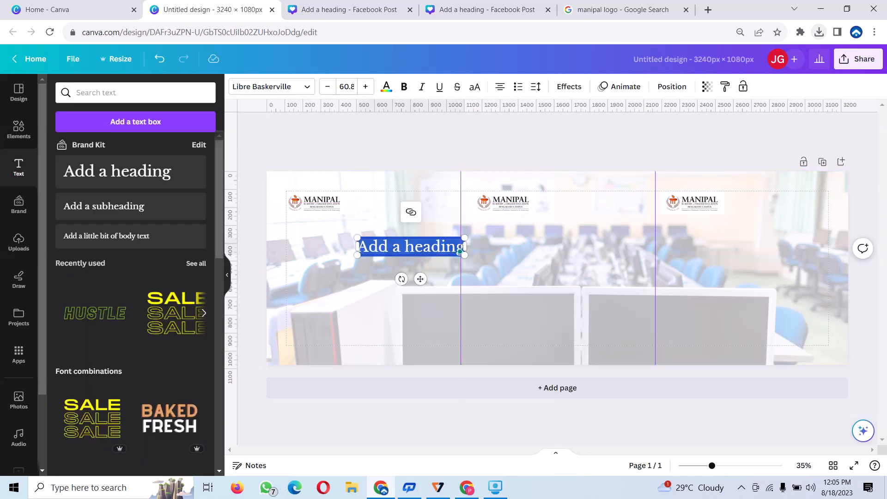
- Replace the placeholder heading with "FACT:" in League Spartan and place it below the first panel's logo
drag(357, 237, 399, 244)
key(BackSpace)
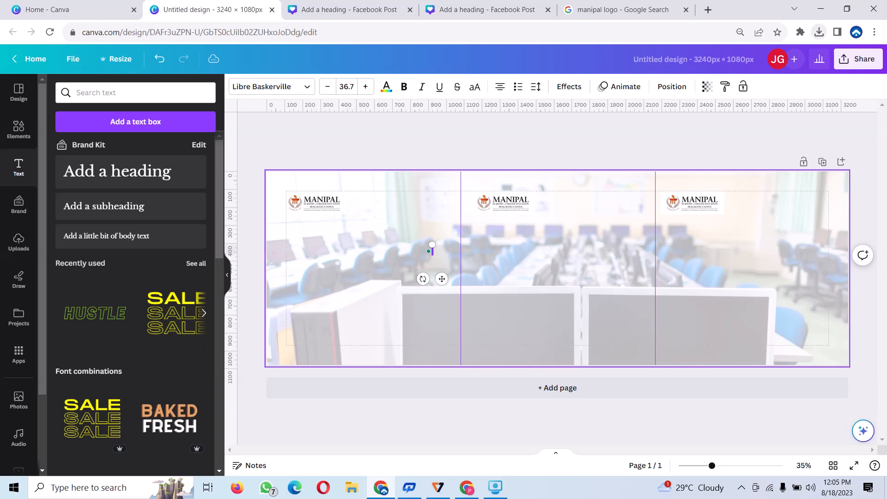
text(FACT)
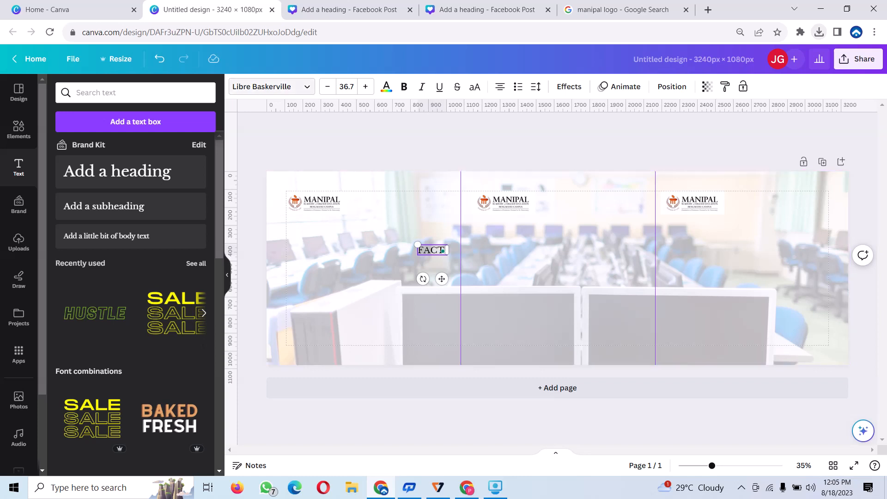
click(271, 87)
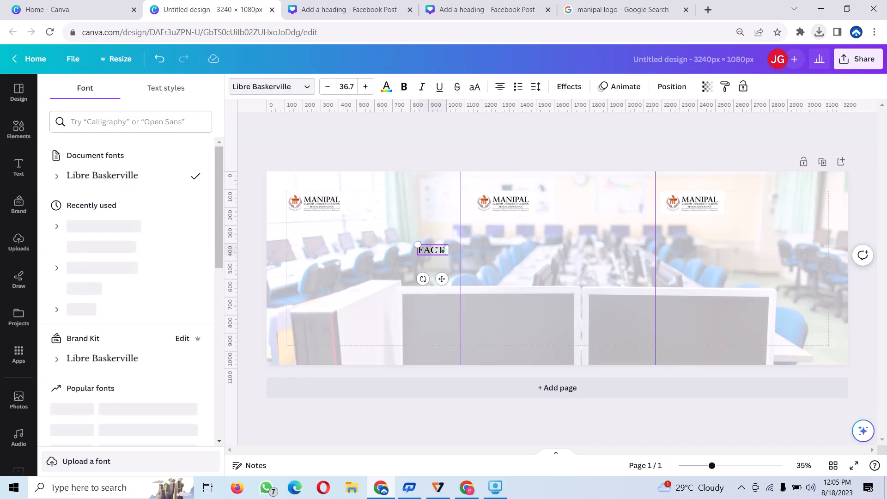
click(101, 246)
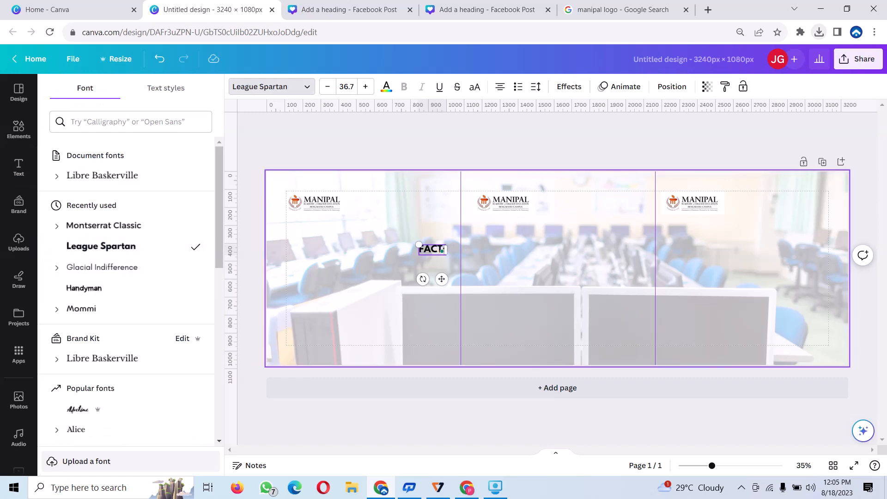
drag(441, 278, 324, 233)
drag(319, 239, 297, 243)
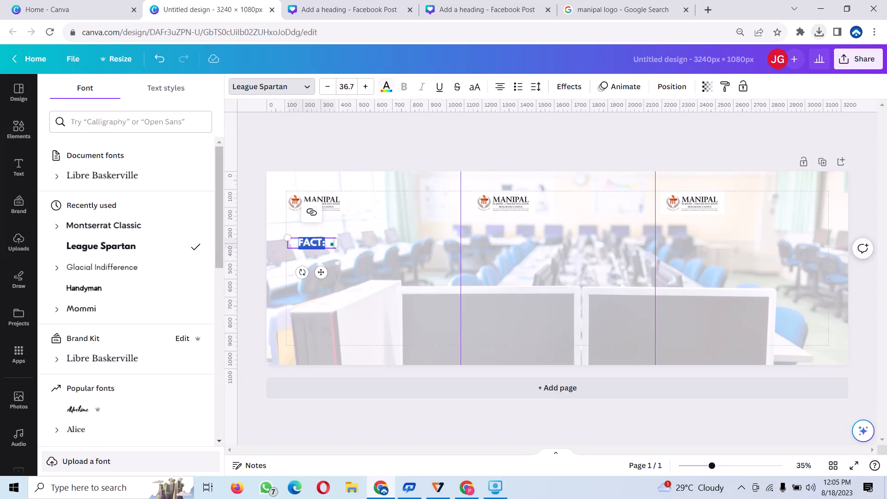
- Colour the first panel's FACT: heading rust brown, #9D3A08
click(386, 86)
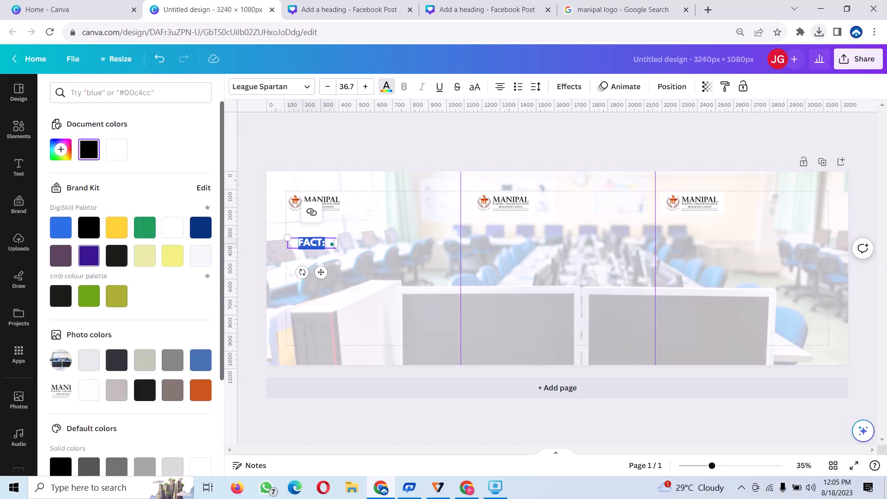
click(60, 149)
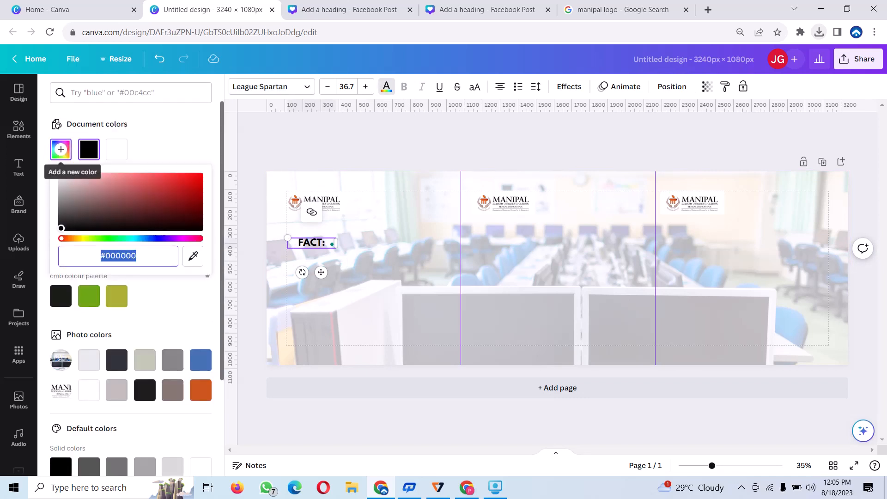
click(69, 238)
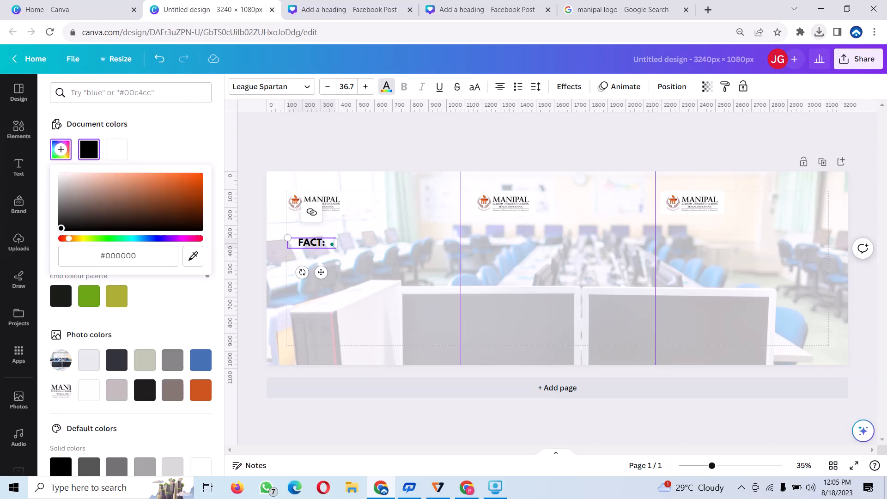
click(200, 190)
mouse_move(200, 191)
mouse_down()
mouse_move(196, 176)
mouse_move(194, 215)
mouse_move(195, 195)
mouse_up()
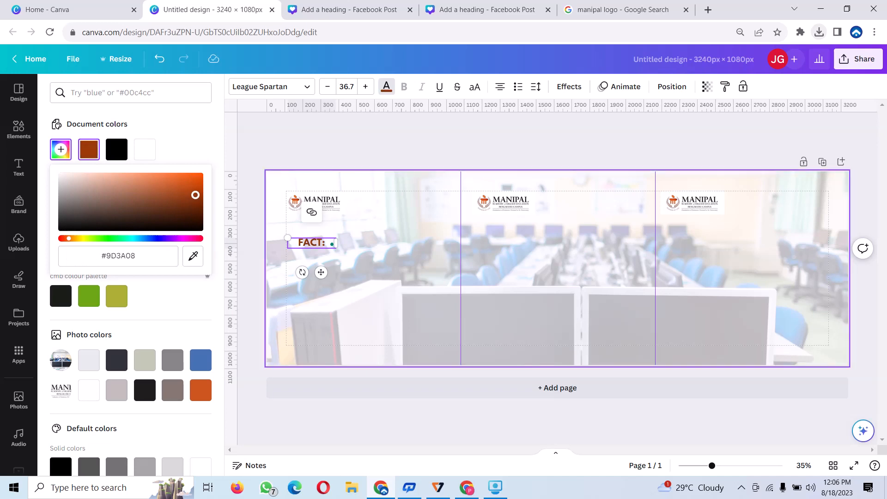
click(375, 272)
- Duplicate the FACT: heading into the other two panels and add smaller copies of it beneath the headings
double_click(312, 243)
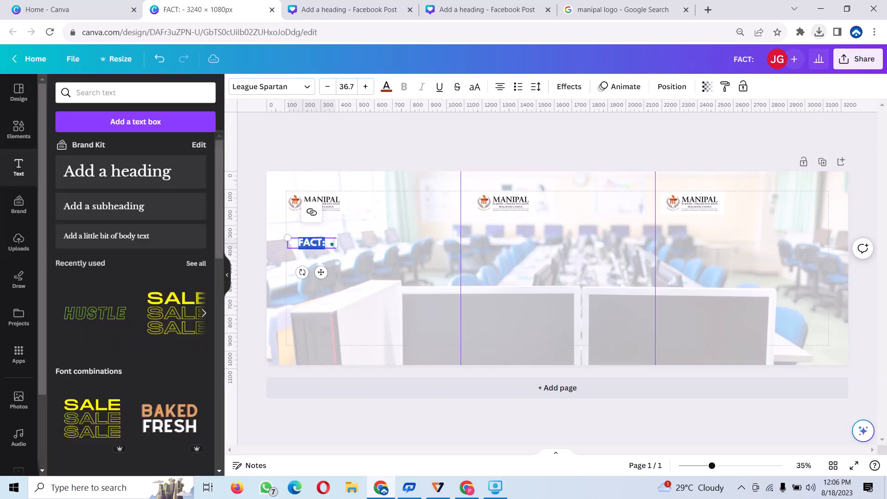
click(375, 272)
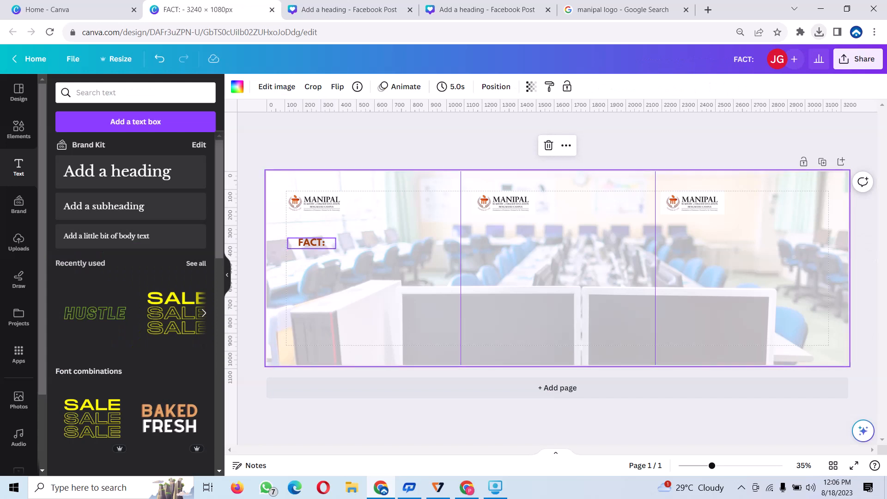
click(312, 243)
click(293, 212)
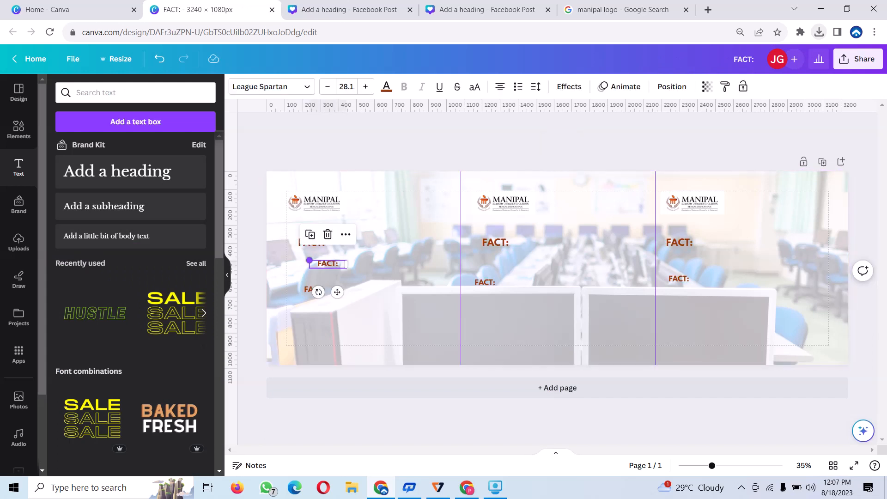
- Colour the small FACT: copy directly beneath the first panel's heading black, #000000, and resize it to font size 24.1
drag(308, 260, 321, 263)
double_click(334, 265)
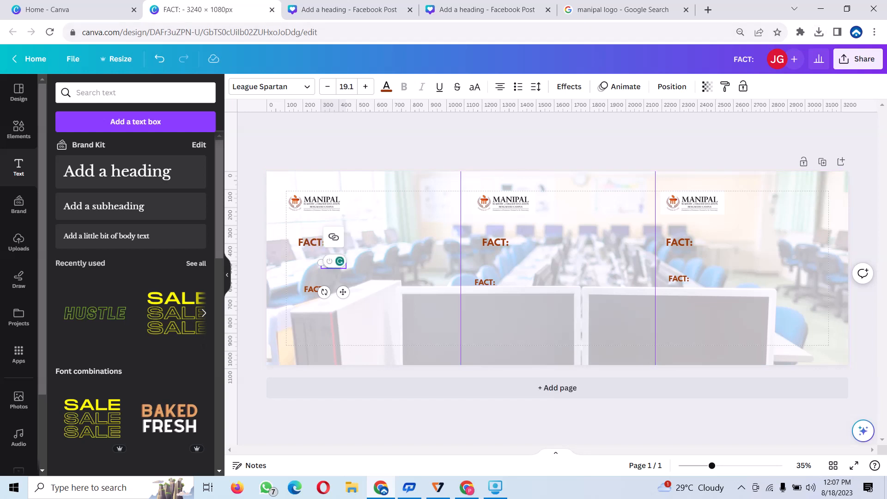
click(386, 87)
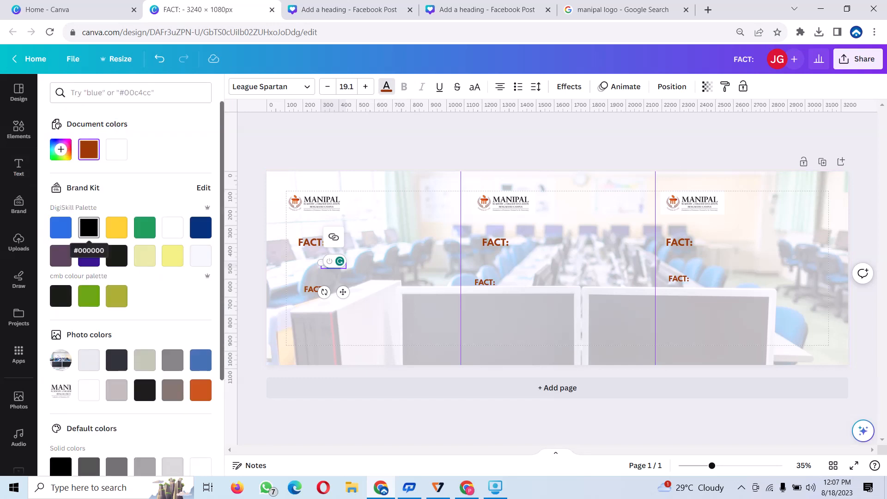
click(89, 227)
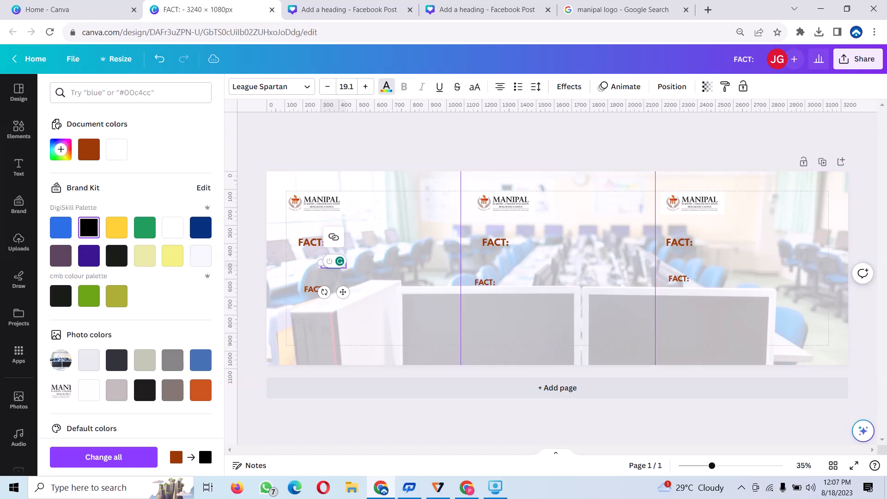
click(329, 237)
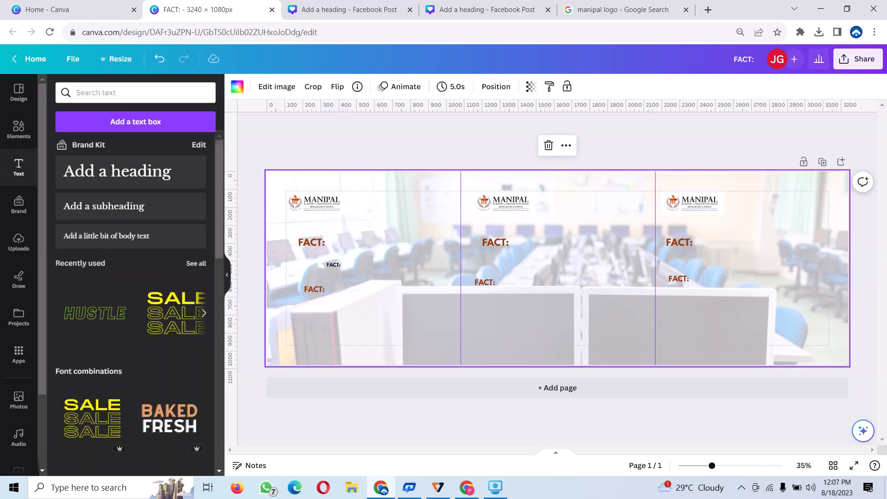
click(333, 265)
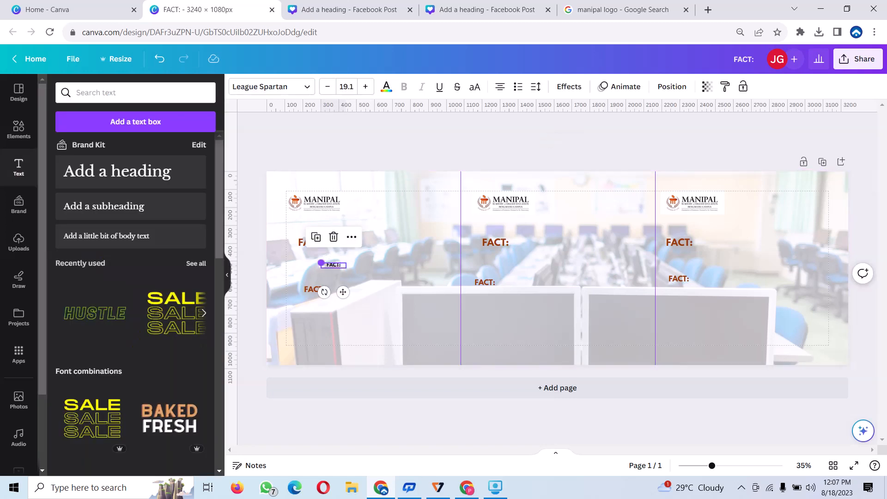
drag(321, 262, 315, 261)
- Replace the black copy's text with "Kickstart a rewarding career in Data Science with" and place it just below the first panel's heading
double_click(331, 264)
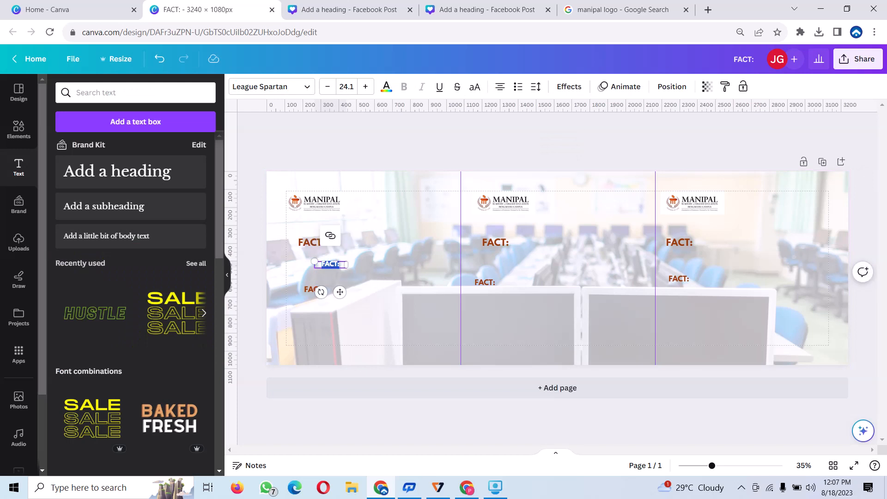
key(Return)
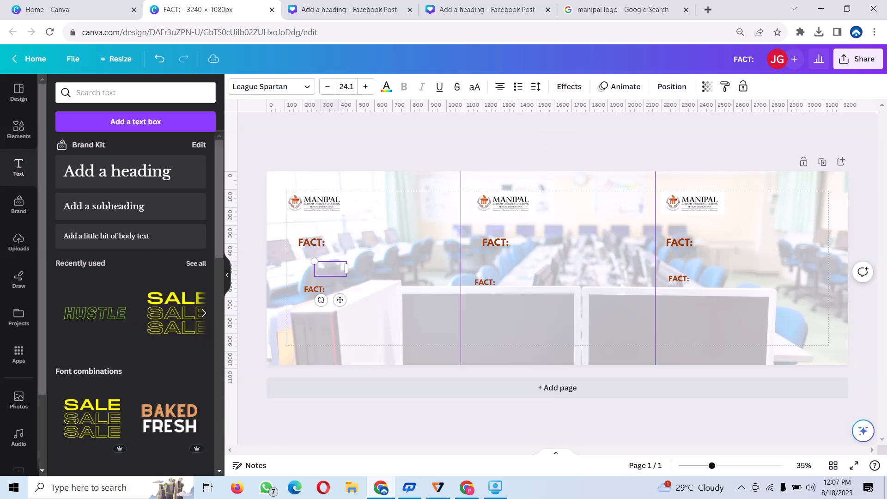
text(Kickstart a rewarding career in Data Science with)
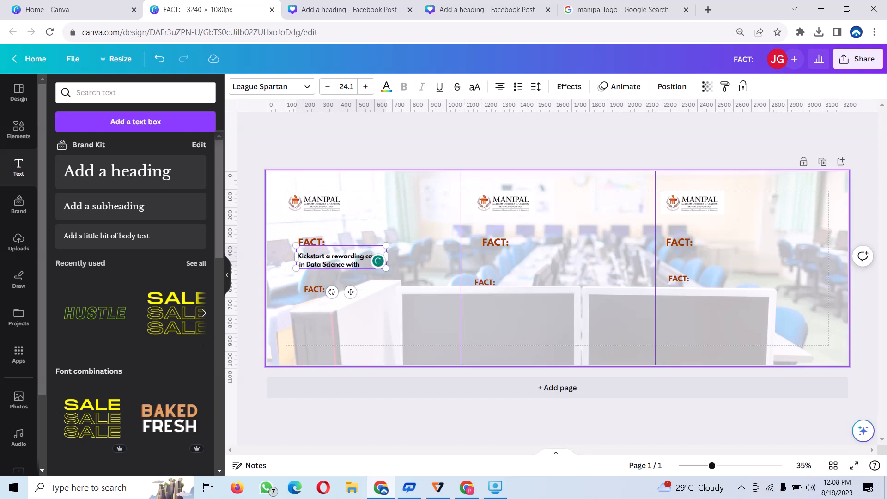
mouse_move(350, 292)
mouse_down()
mouse_move(345, 285)
mouse_move(351, 290)
mouse_up()
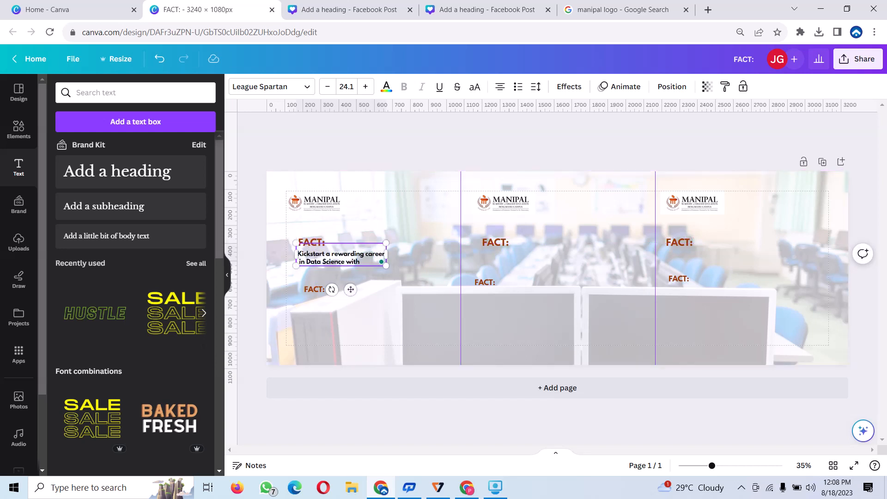
click(401, 307)
- Duplicate the black Kickstart text into the second and third panels, directly beneath their FACT: headings
click(340, 257)
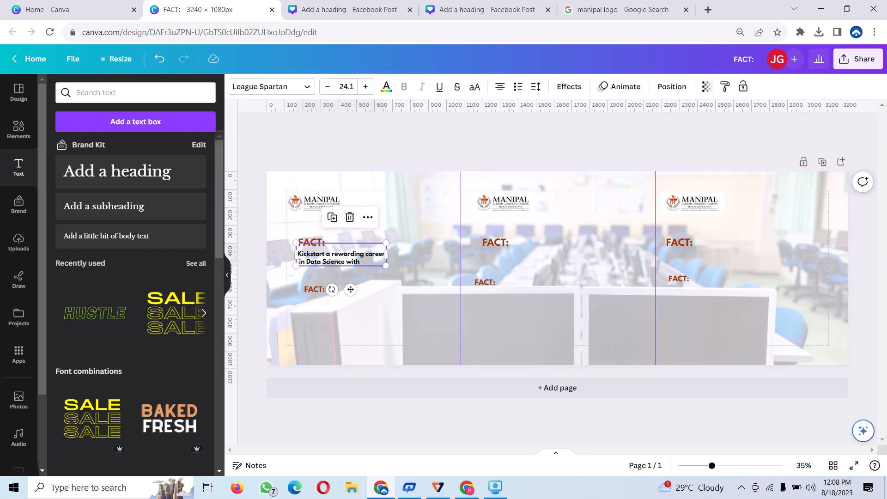
click(324, 217)
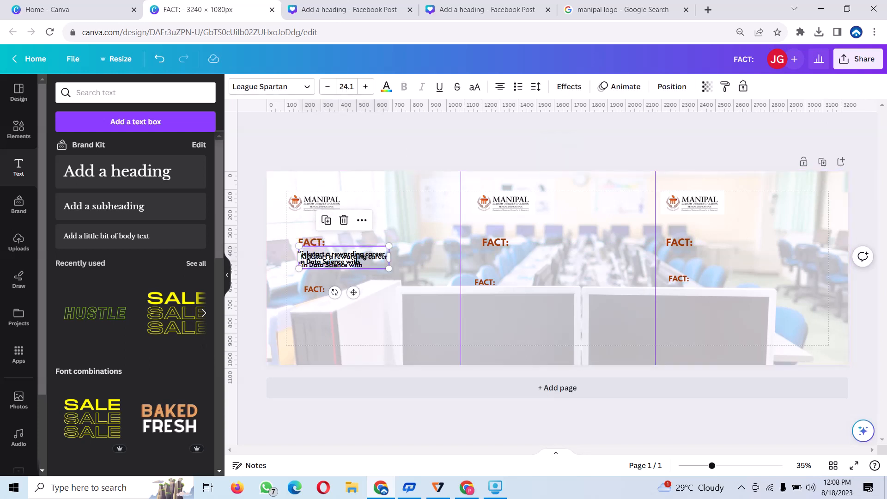
drag(344, 258, 524, 261)
double_click(524, 261)
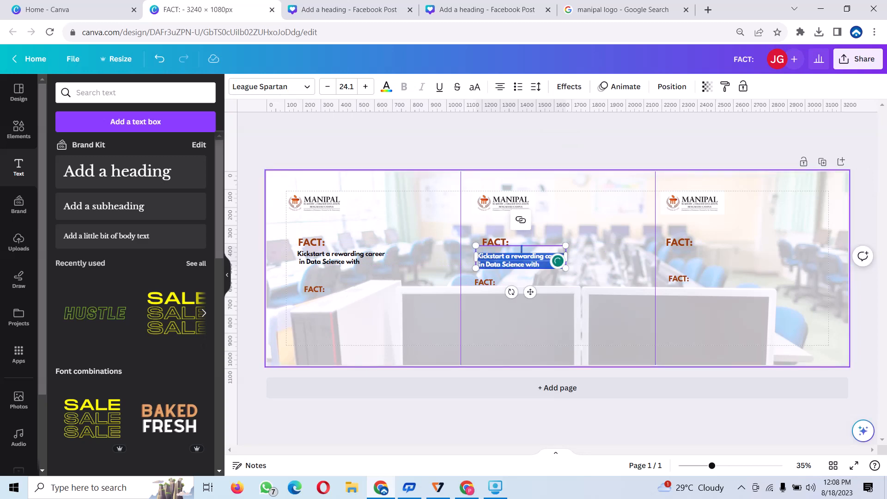
key(Escape)
drag(524, 261, 522, 254)
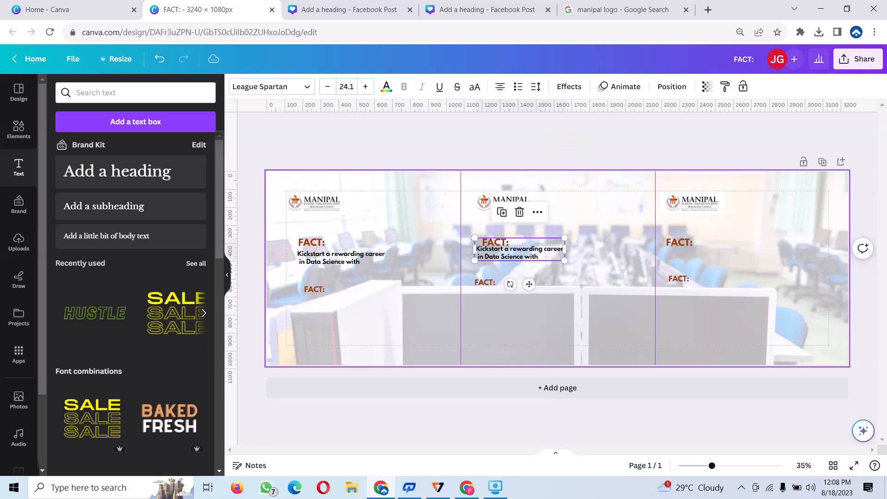
click(503, 213)
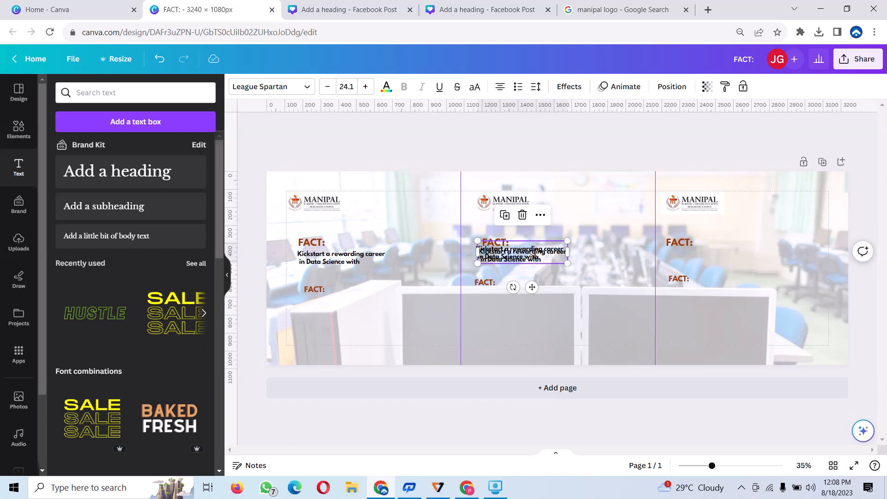
drag(522, 252, 706, 249)
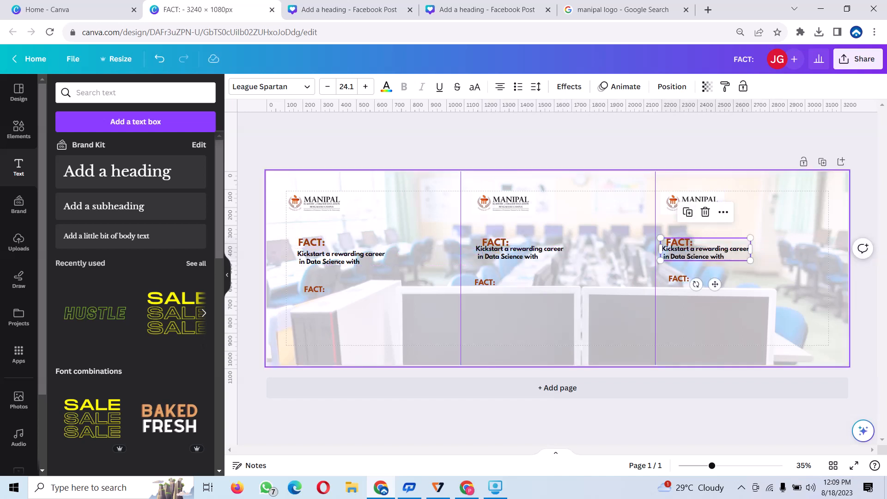
click(660, 250)
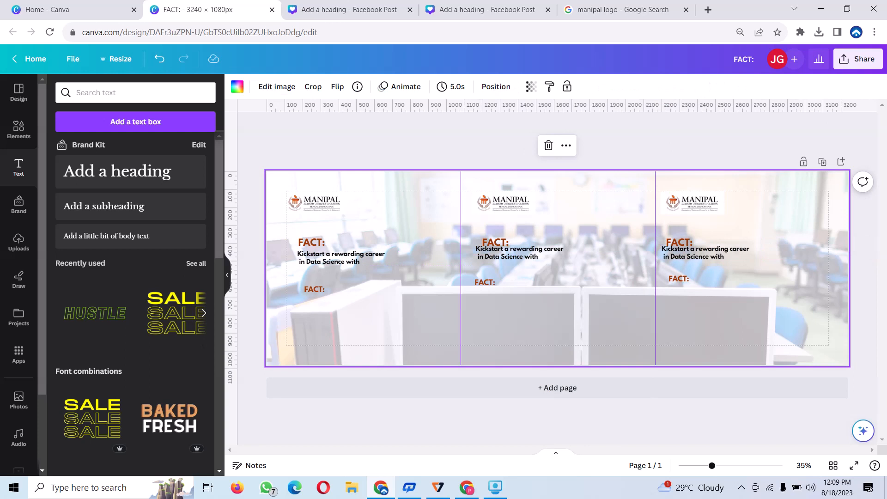
- Duplicate the first panel's Kickstart text, move the copy below the original and give it the headings' rust-brown colour
click(340, 257)
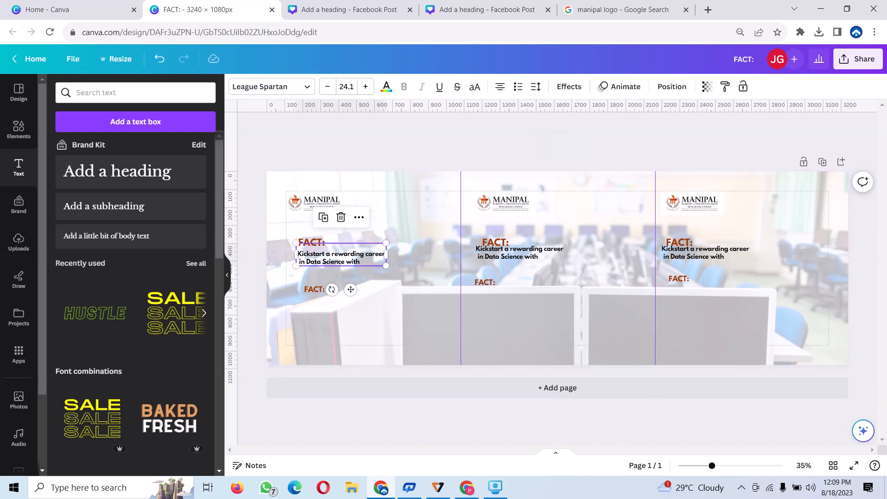
click(323, 217)
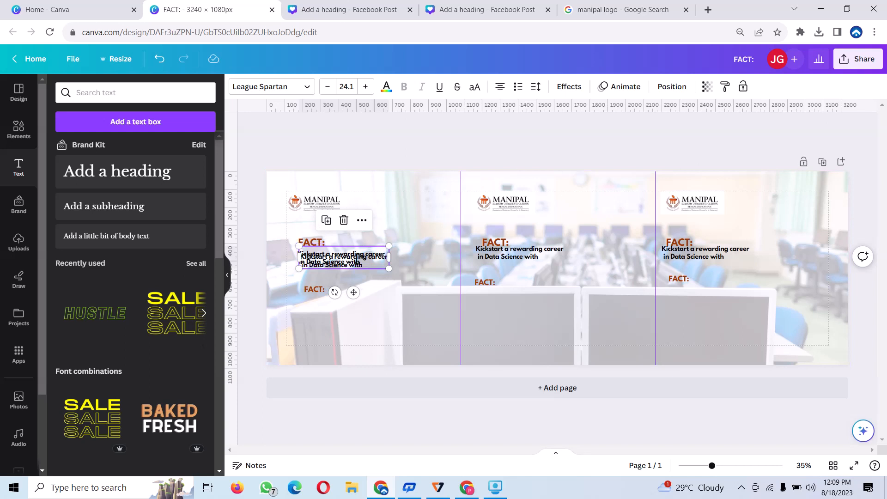
drag(342, 257, 347, 267)
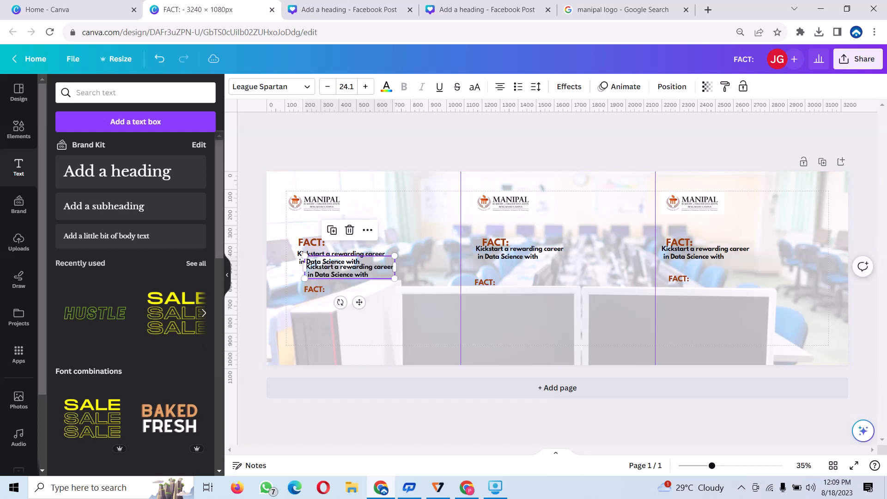
double_click(305, 273)
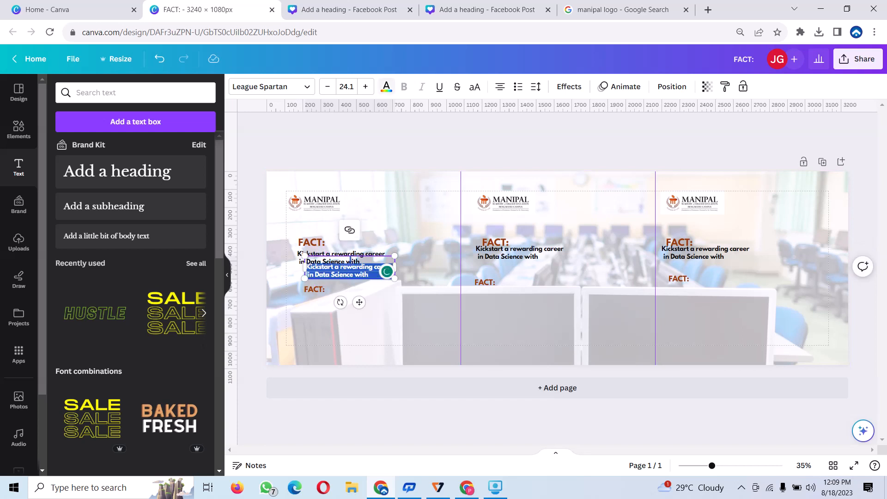
click(386, 86)
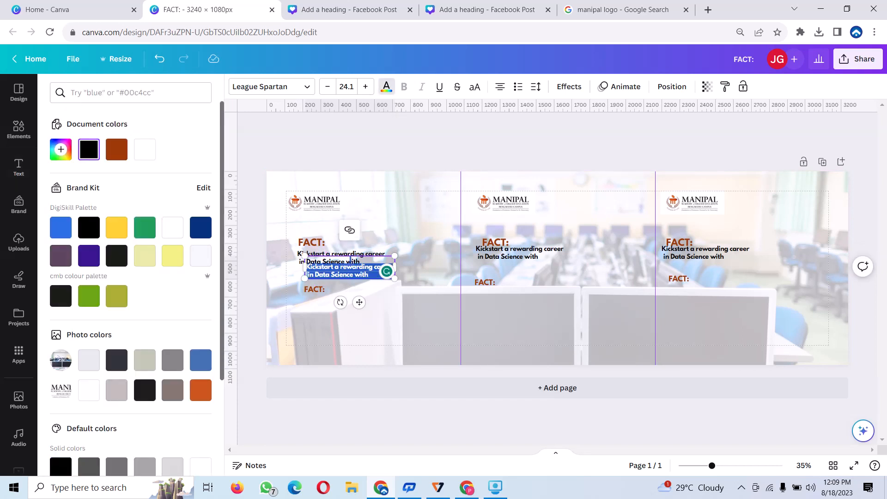
click(116, 149)
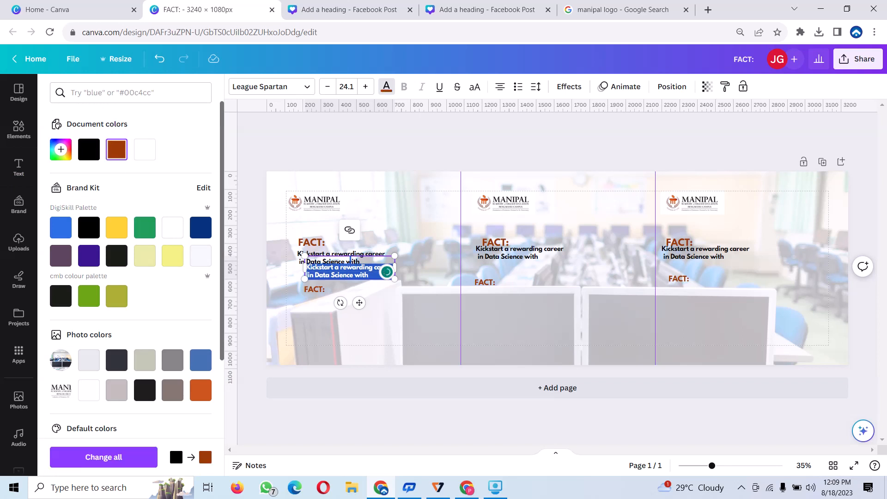
- Remove the leftover small FACT: copies from the first two panels and place the enlarged rust-brown text beneath the black text
click(314, 290)
drag(314, 290, 311, 306)
drag(350, 267, 282, 260)
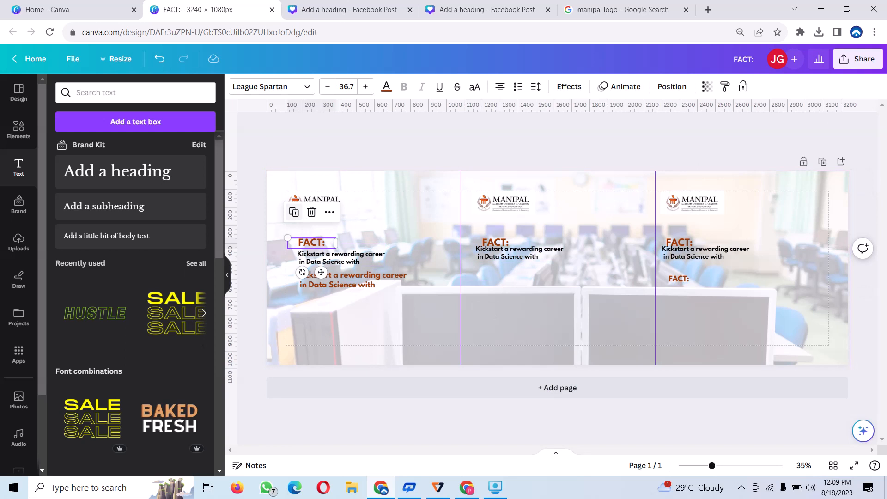
- Duplicate the first panel's FACT: heading beneath the second panel's black Kickstart text and enlarge it to font size 71
click(293, 212)
drag(311, 240, 502, 276)
- Replace the enlarged FACT: copy in the second panel with 97K
click(542, 279)
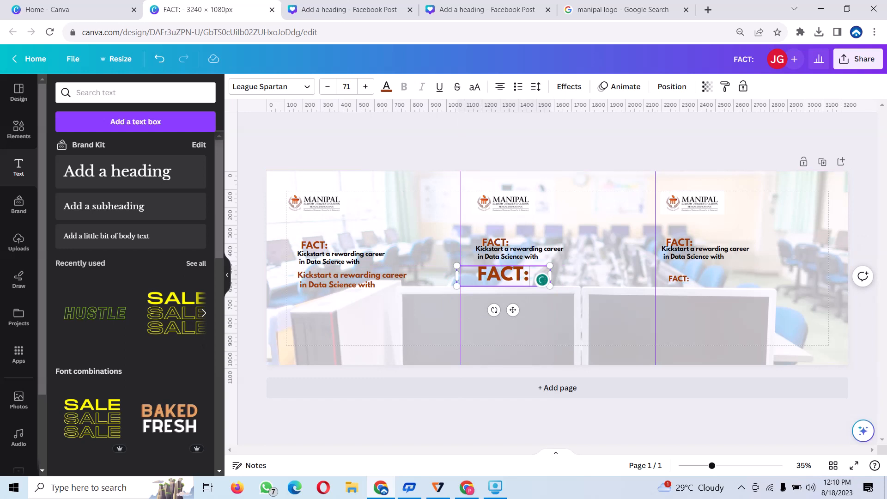
key(shift+Left)
key(shift+Left)
key(shift+Left)
key(shift+Left)
key(shift+Left)
key(BackSpace)
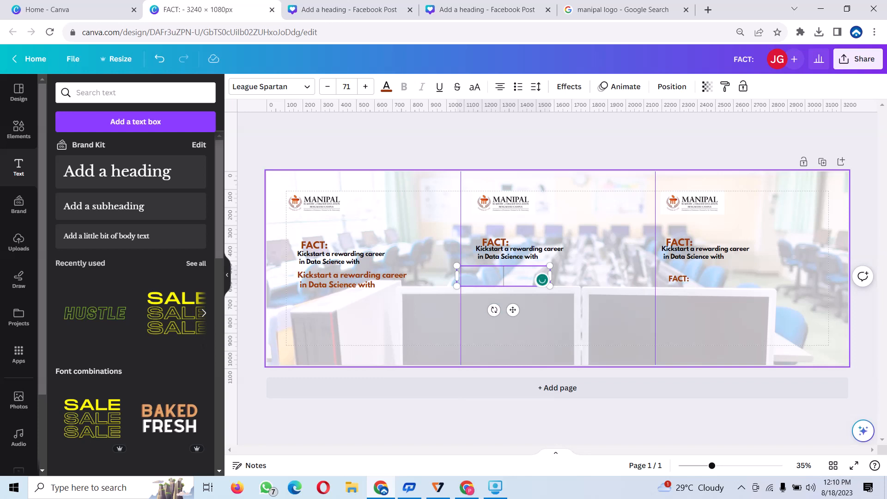
text(97k)
key(BackSpace)
text(K)
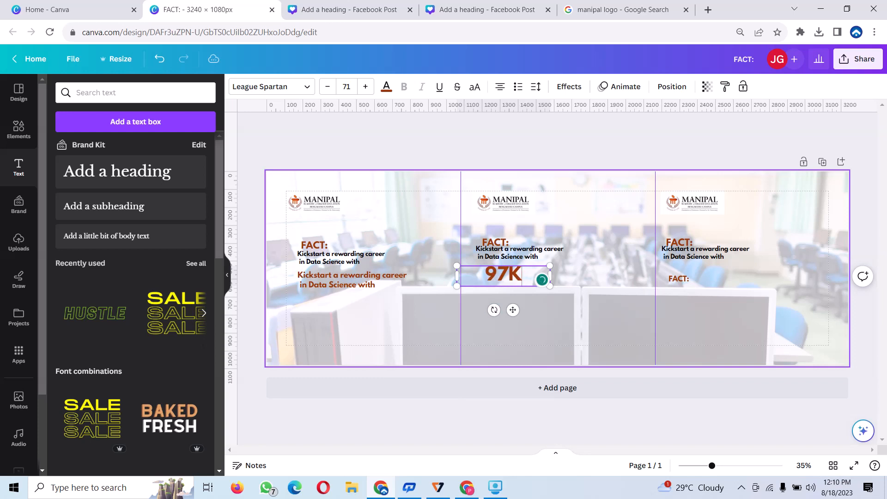
click(545, 314)
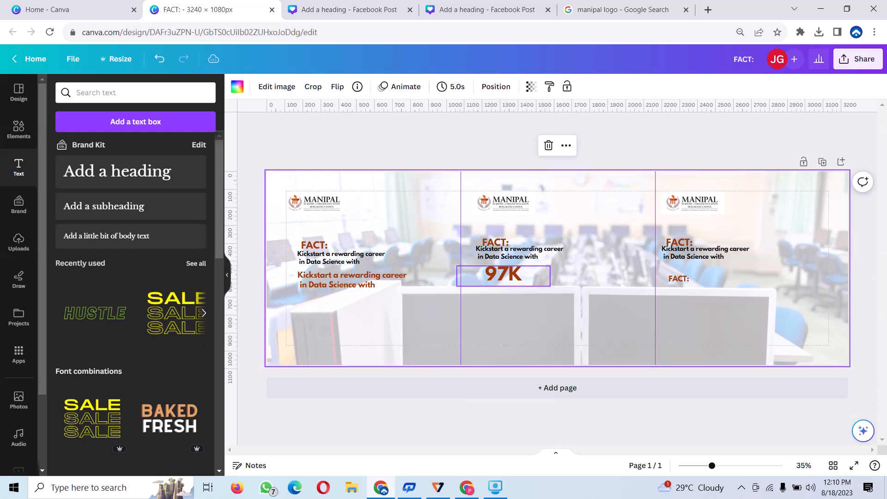
- Duplicate the 97K text into the third panel in place of the small FACT: copy and change it to 51%
click(504, 274)
click(485, 240)
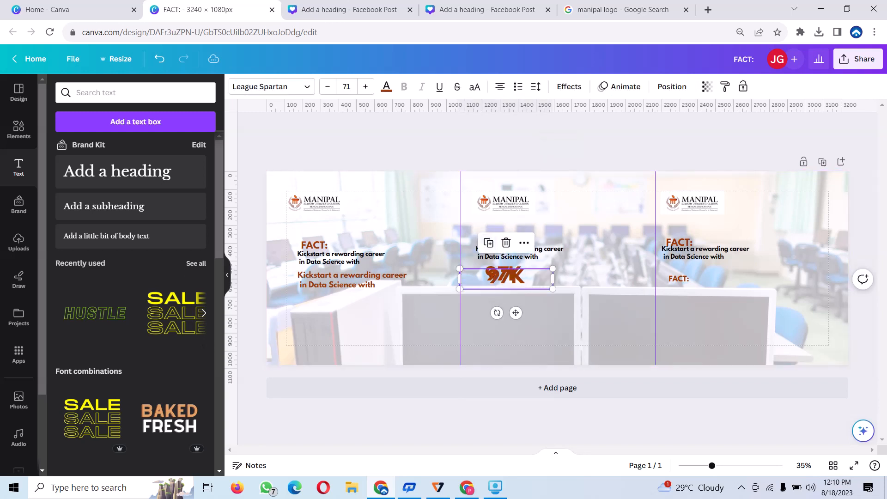
drag(510, 278, 686, 277)
click(679, 278)
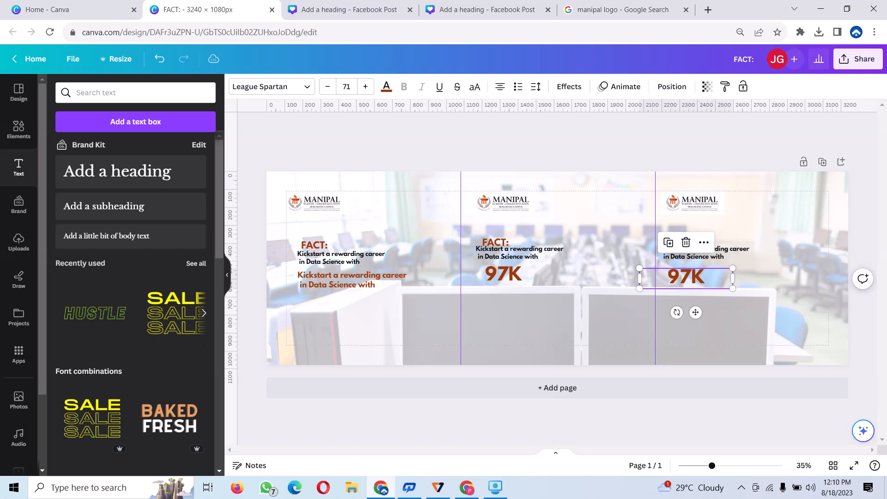
double_click(723, 281)
key(BackSpace)
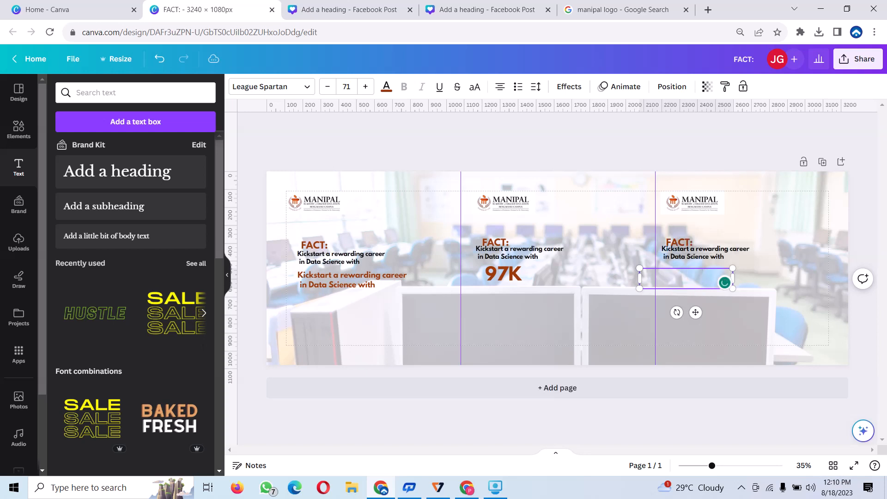
text(51%)
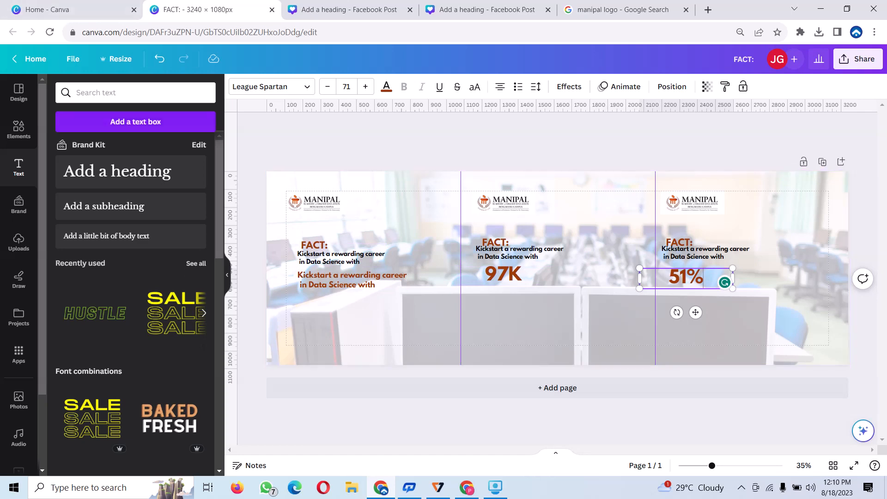
- Search the elements for "calender" and insert the outlined calendar graphic with the grid of date squares
click(18, 130)
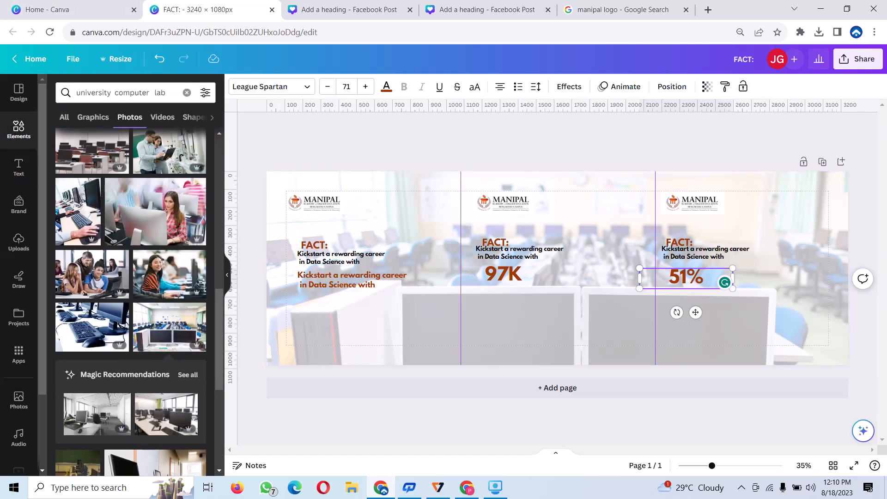
click(187, 93)
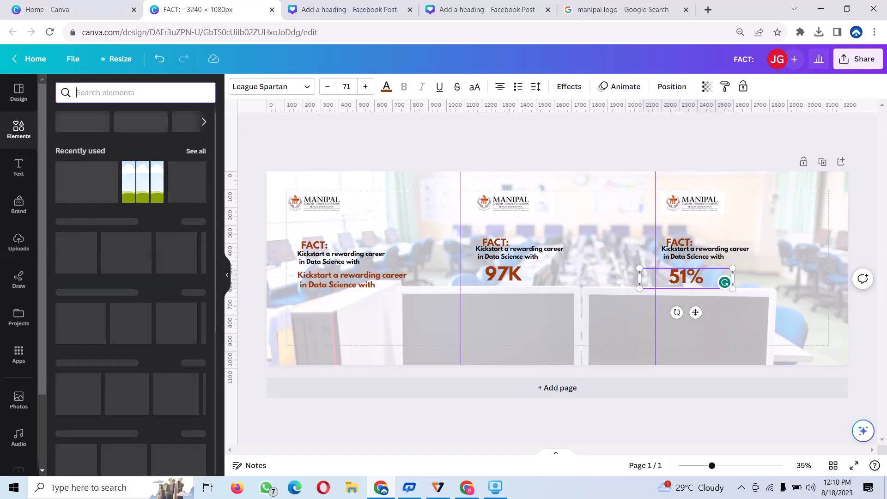
text(ca)
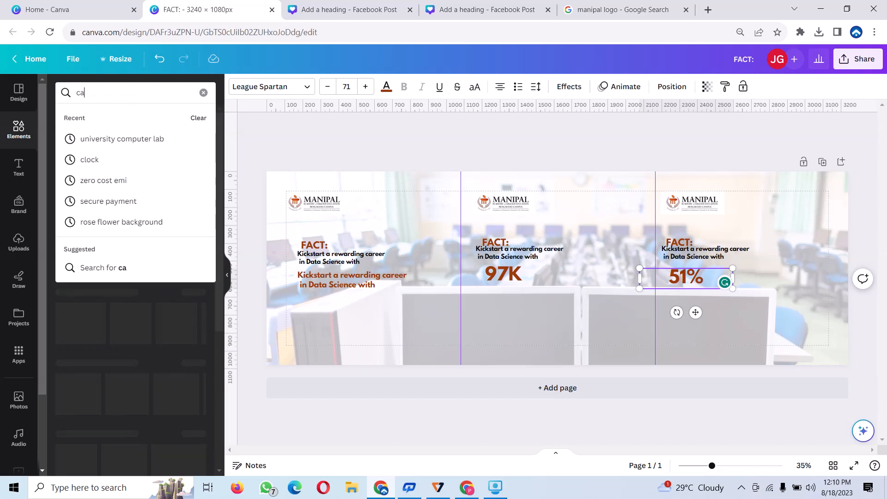
text(lender)
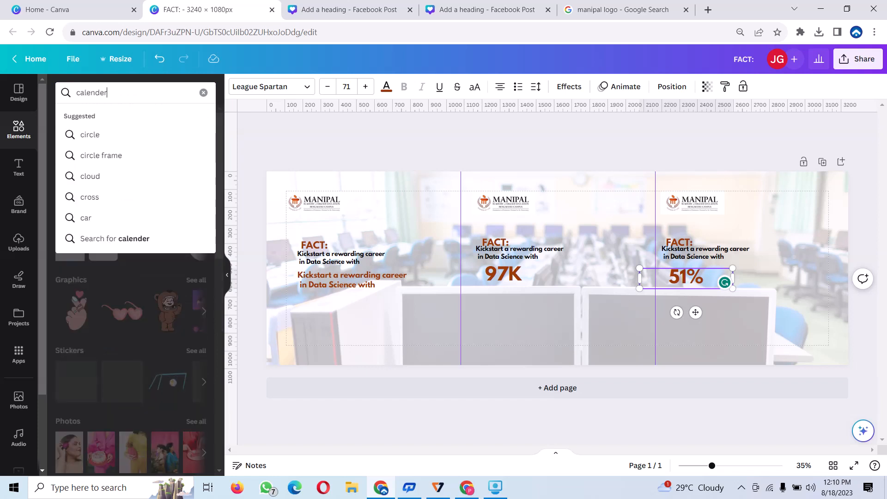
key(Return)
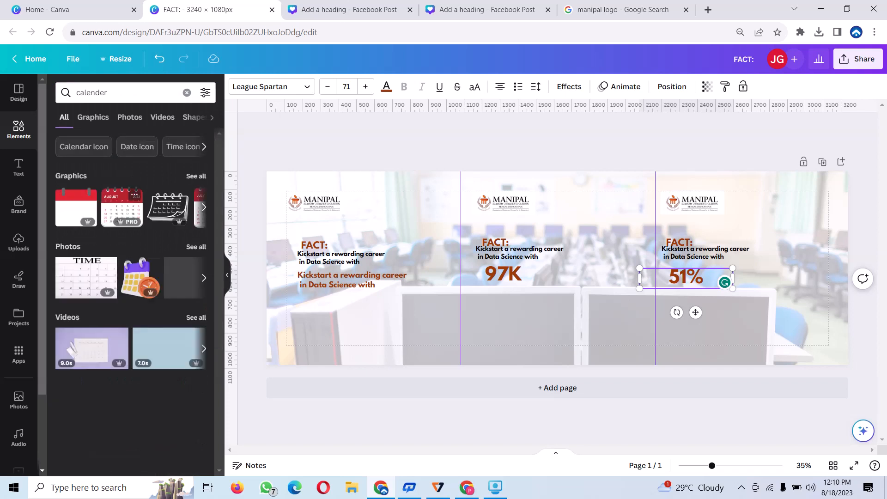
click(204, 207)
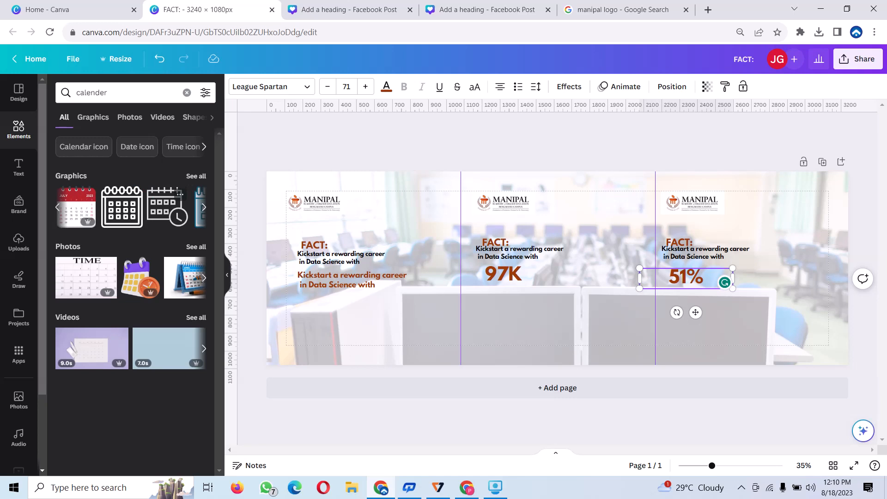
click(121, 207)
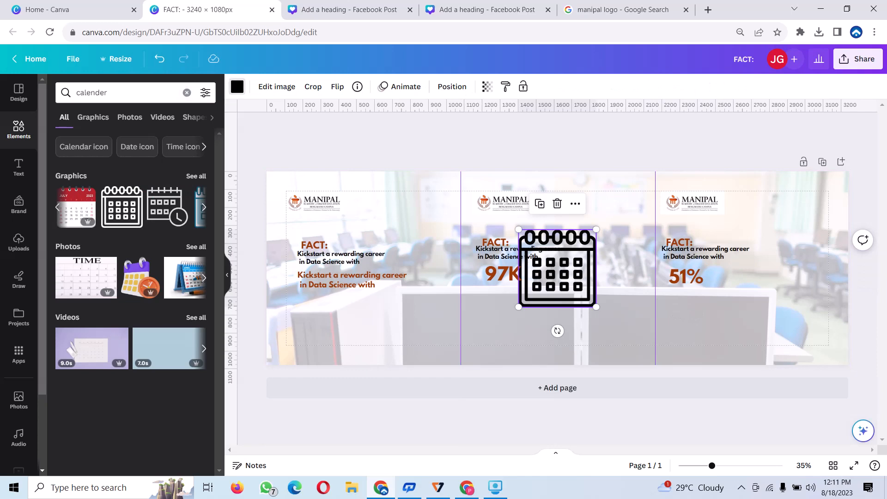
- Recolour the calendar icon in the headings' rust-brown, shrink it and place it beneath the first panel's rust-brown text
click(237, 86)
click(116, 149)
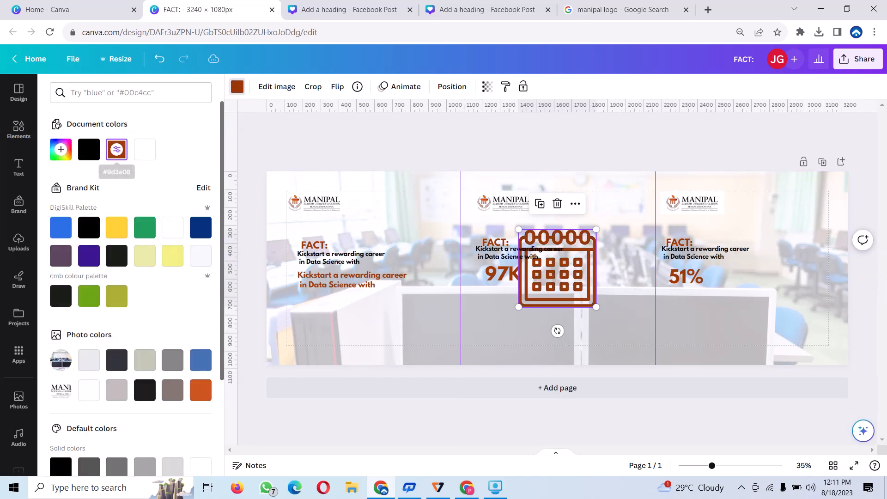
drag(518, 307, 319, 299)
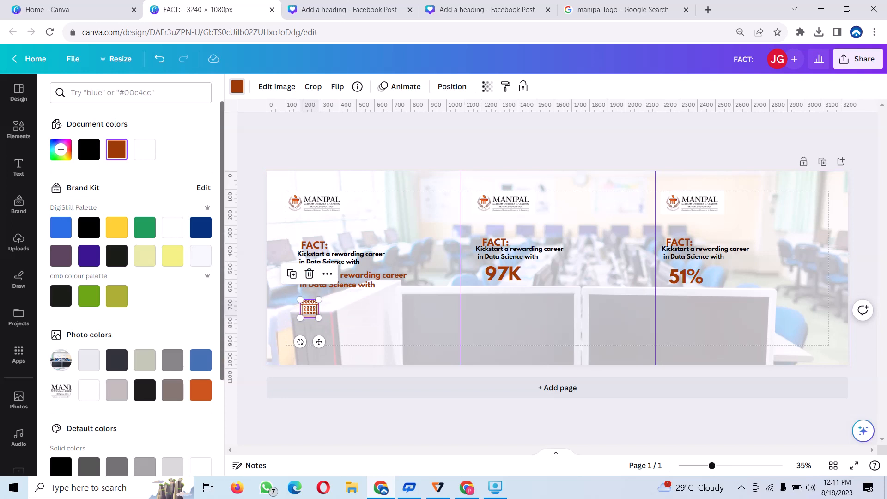
- Search the elements for "online" and insert the outlined graphic of a person on a computer monitor
click(18, 129)
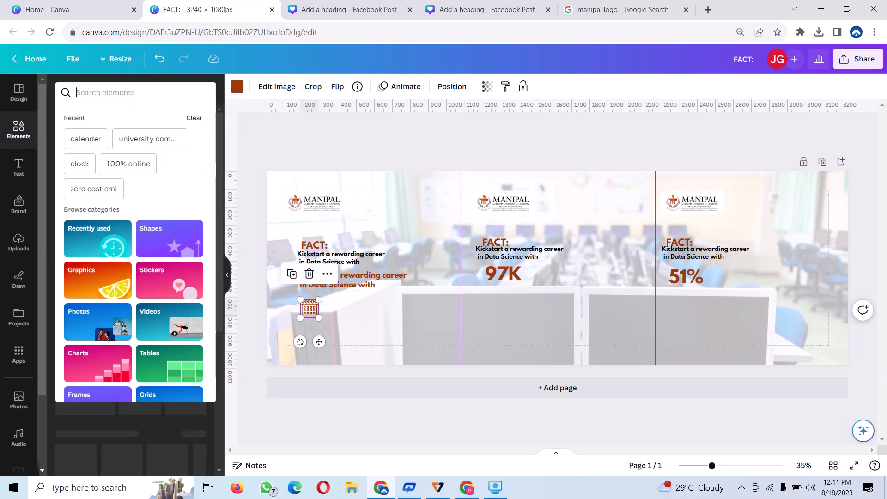
text(online)
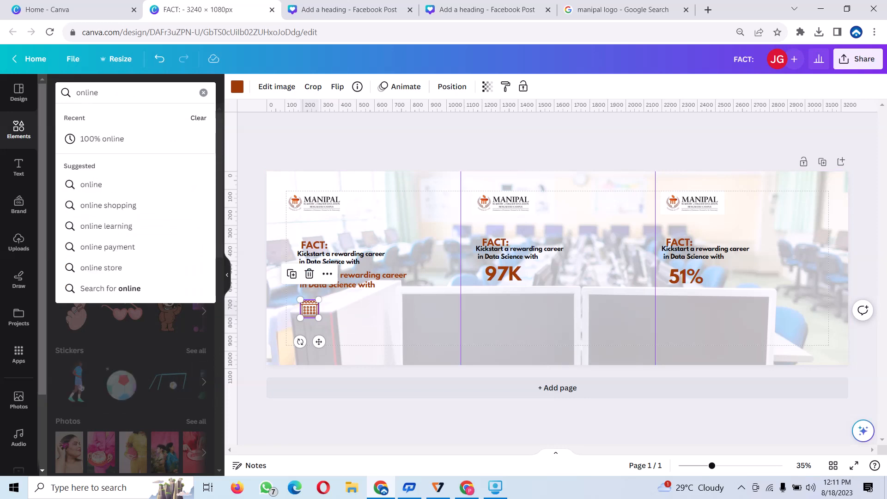
key(Return)
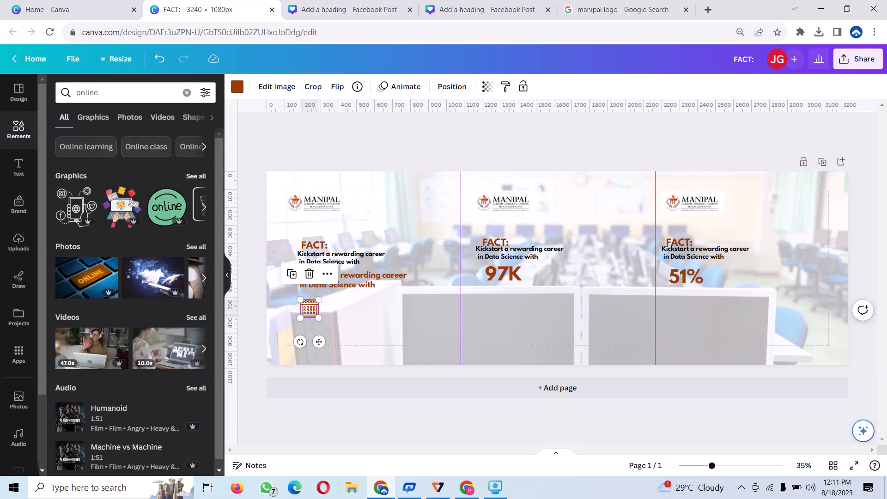
click(196, 176)
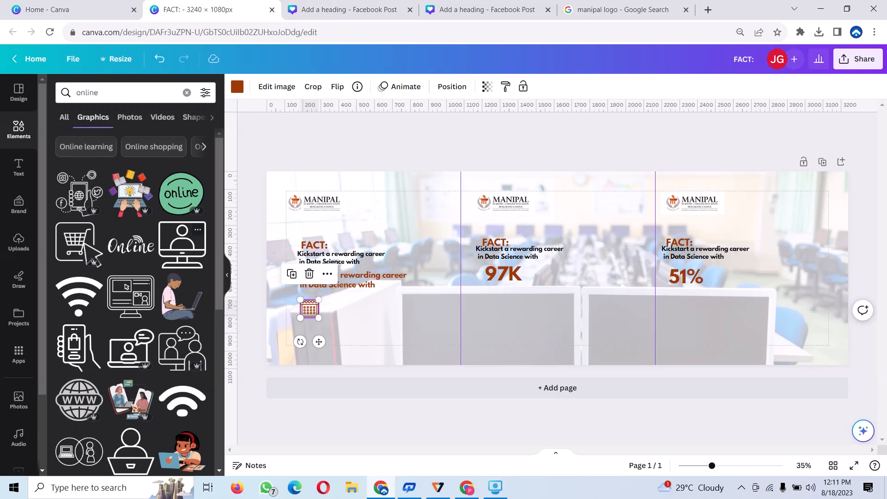
click(182, 244)
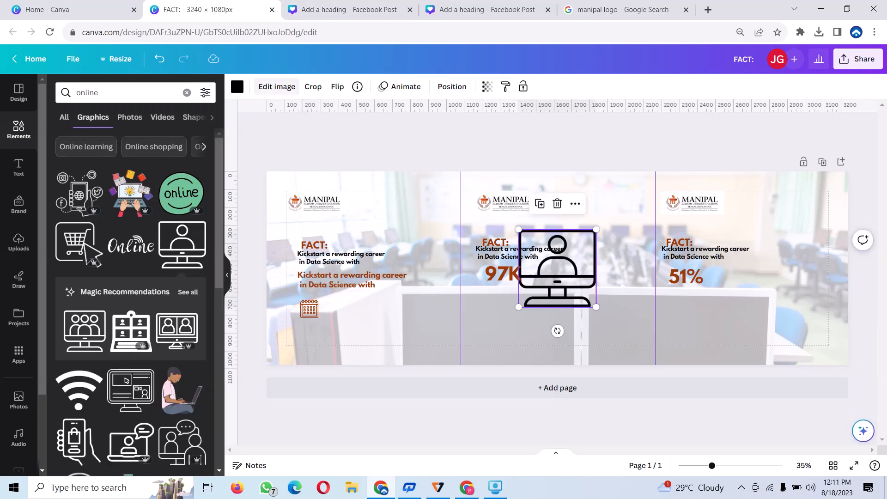
- Recolour the monitor icon rust-brown, shrink it and place it in the first panel beside the calendar icon
click(237, 86)
click(117, 149)
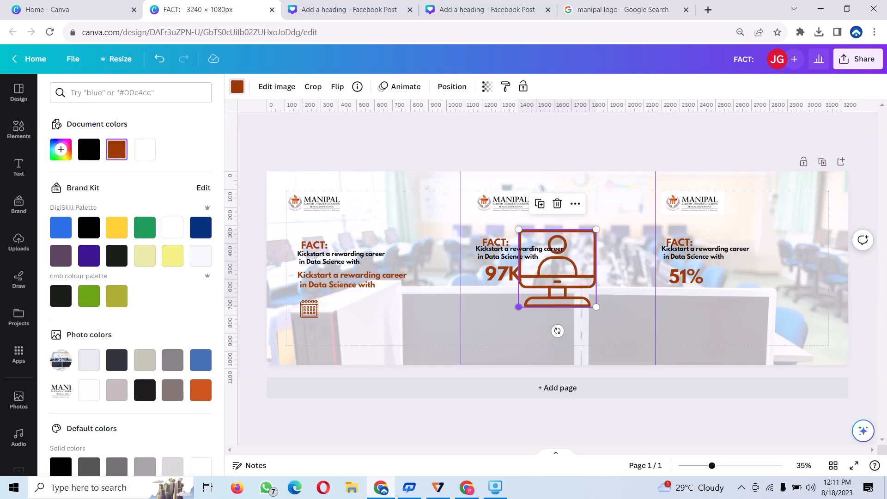
drag(518, 307, 359, 312)
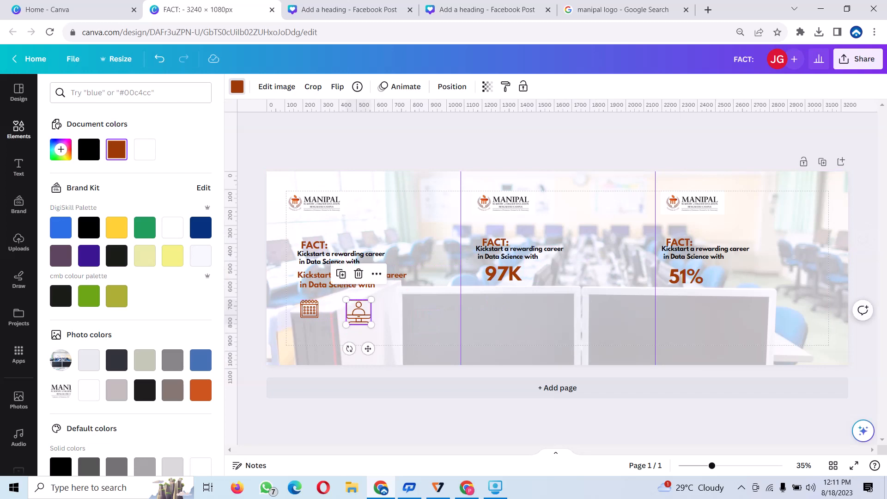
- Search the elements for "certification" and insert the award ribbon graphic with a star
click(18, 129)
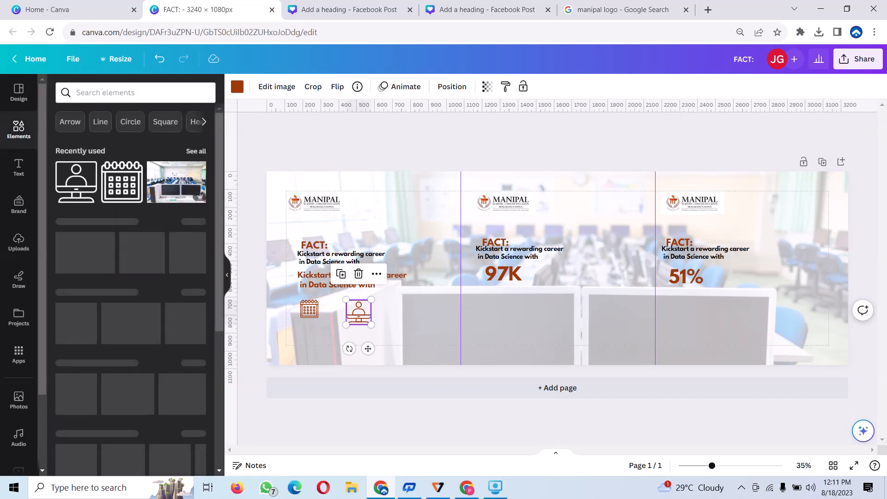
click(135, 93)
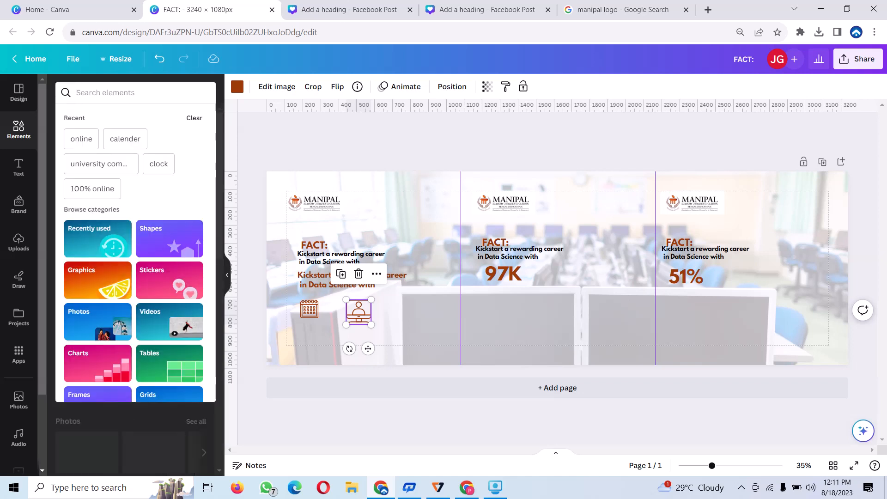
text(certif)
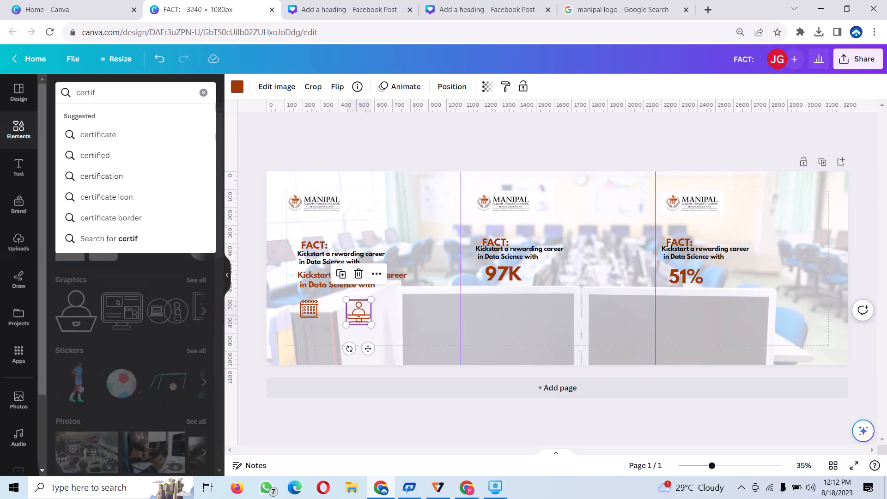
text(icat)
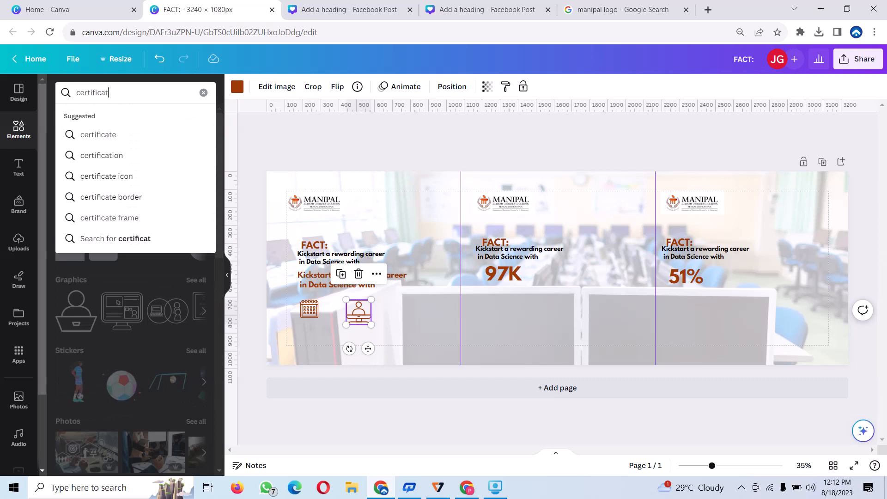
text(ion)
key(Return)
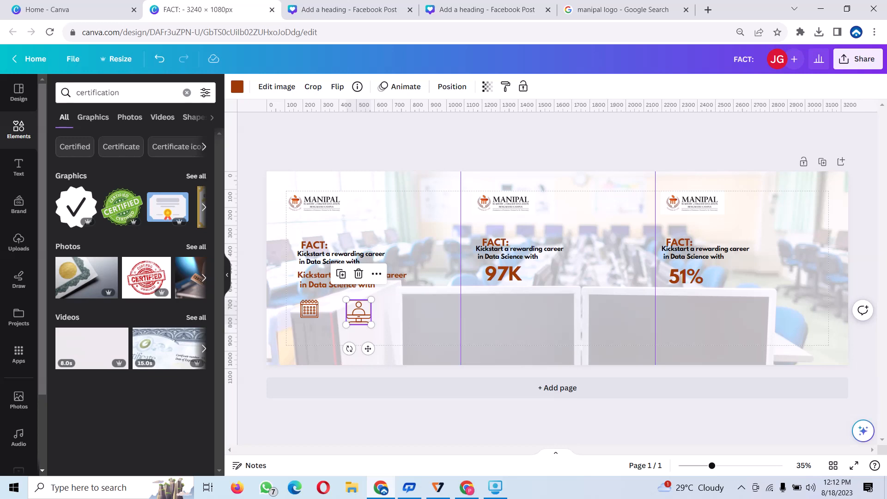
click(196, 176)
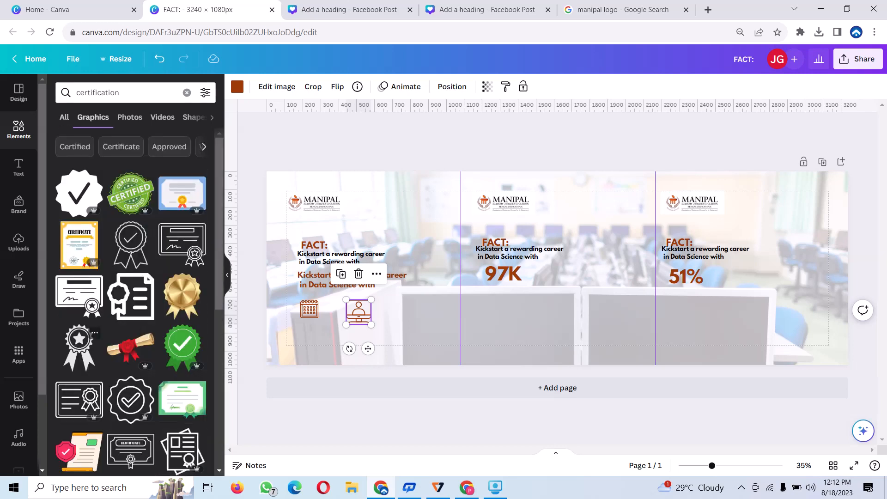
click(78, 346)
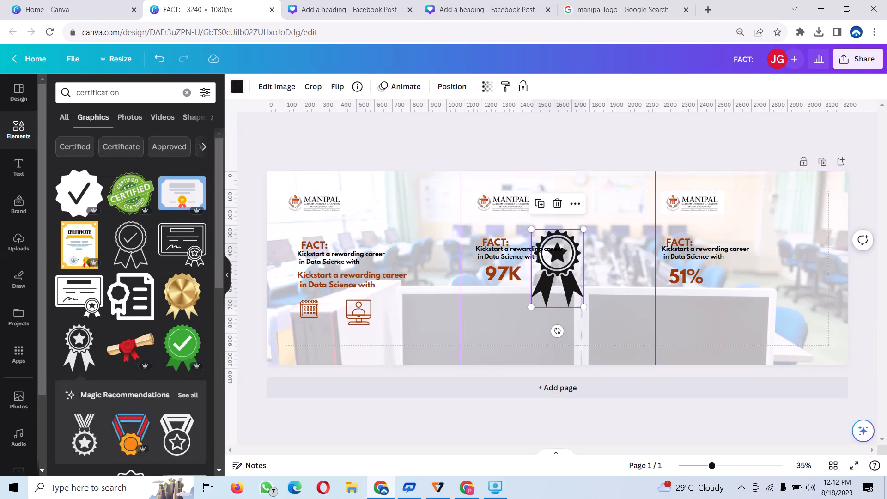
- Recolour the award ribbon rust-brown, shrink it and place it in the icon row beside the monitor icon
click(236, 86)
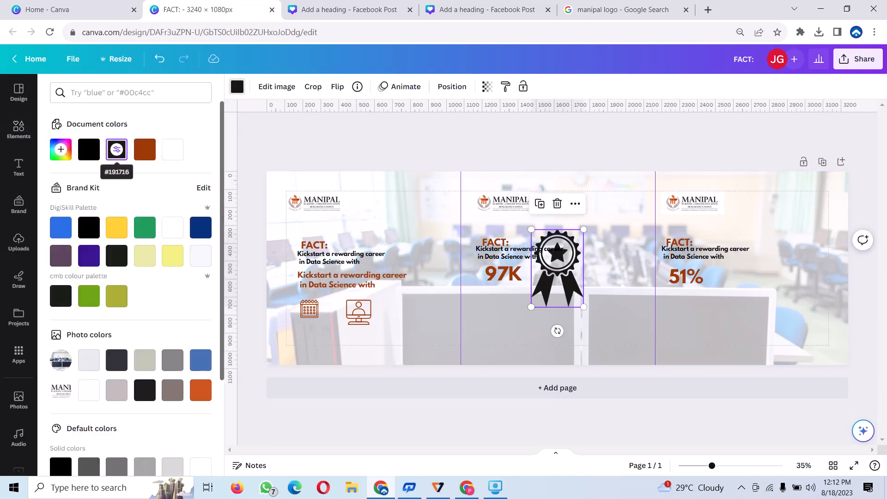
click(145, 149)
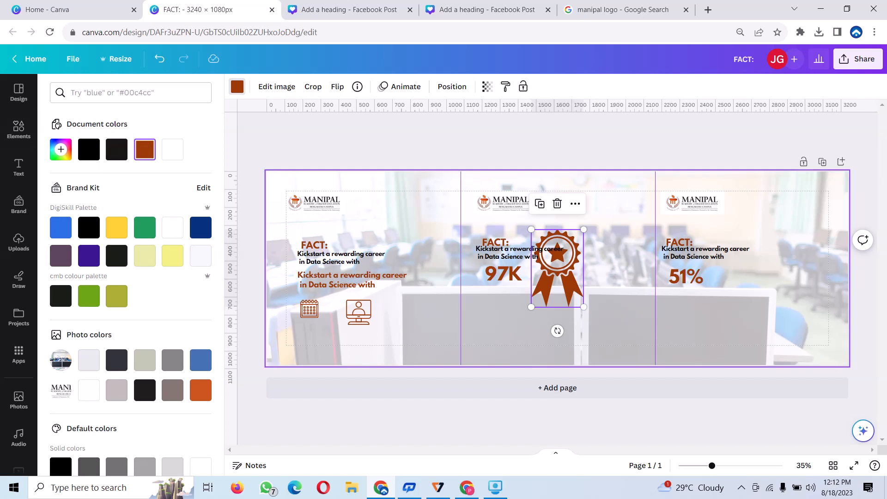
drag(531, 306, 417, 343)
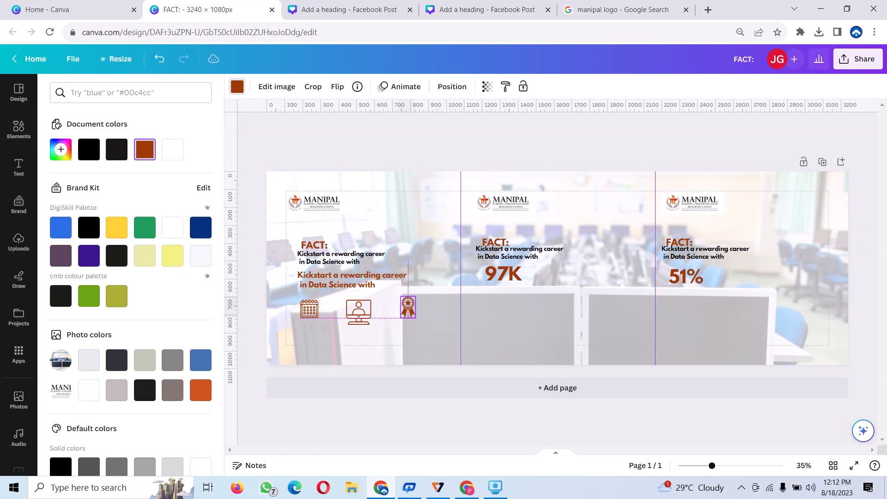
drag(408, 307, 415, 311)
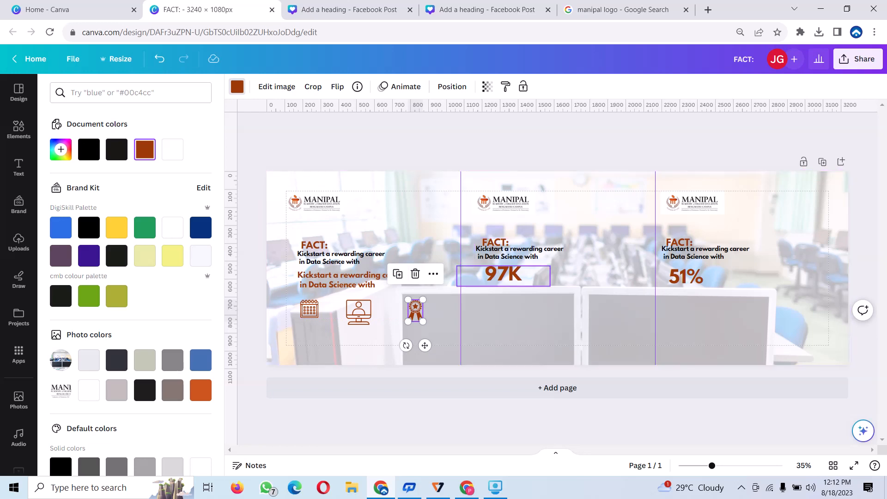
- Move the 97K figure slightly down and left, and shift the black Data Science text lower beneath FACT: in the second panel
click(503, 274)
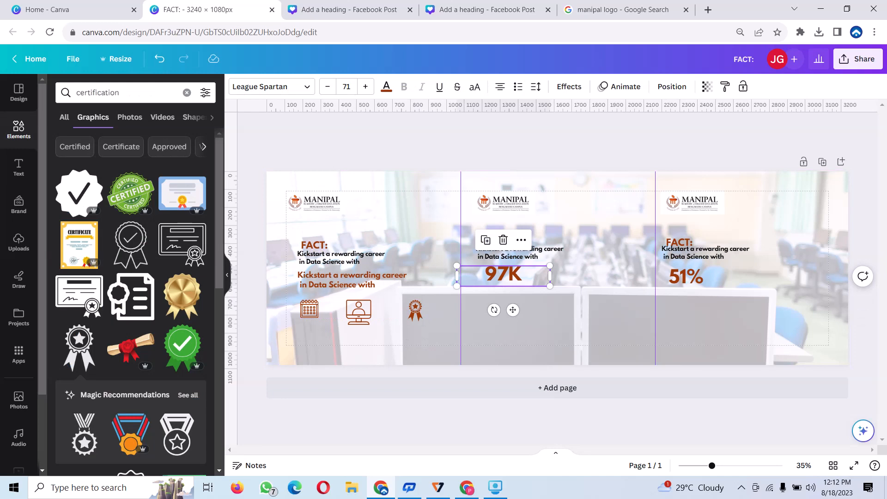
drag(498, 275, 508, 276)
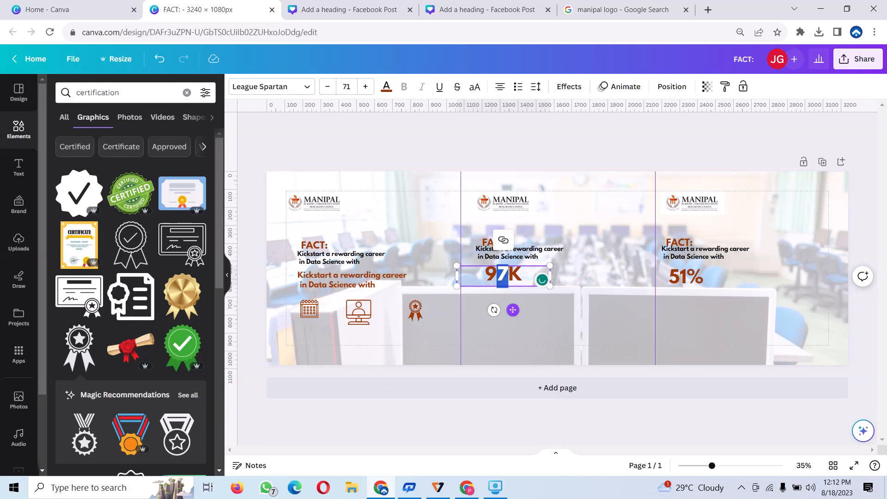
drag(512, 310, 504, 320)
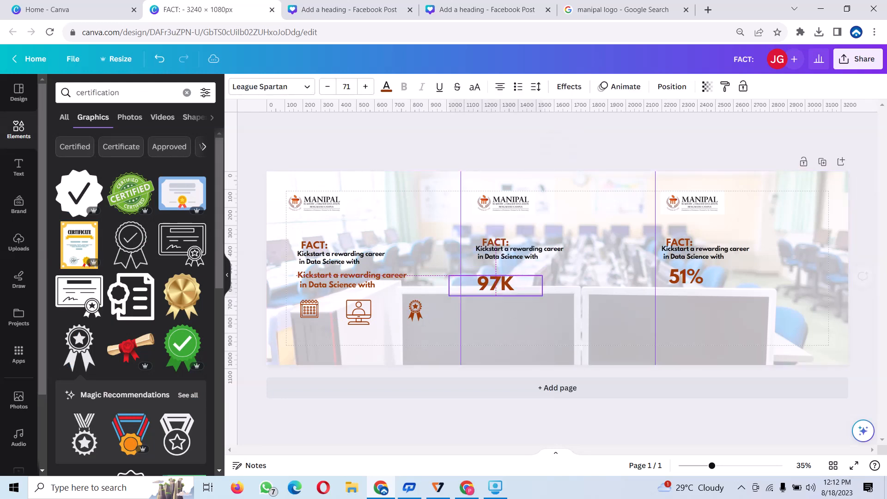
drag(518, 252, 521, 260)
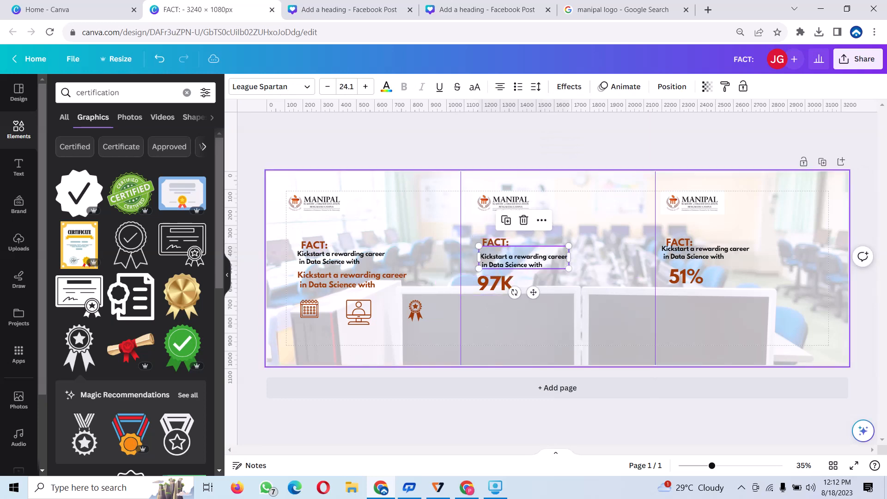
- Shift the third panel's black Data Science text slightly down and right so it clears the FACT: heading
click(705, 253)
drag(705, 252, 711, 257)
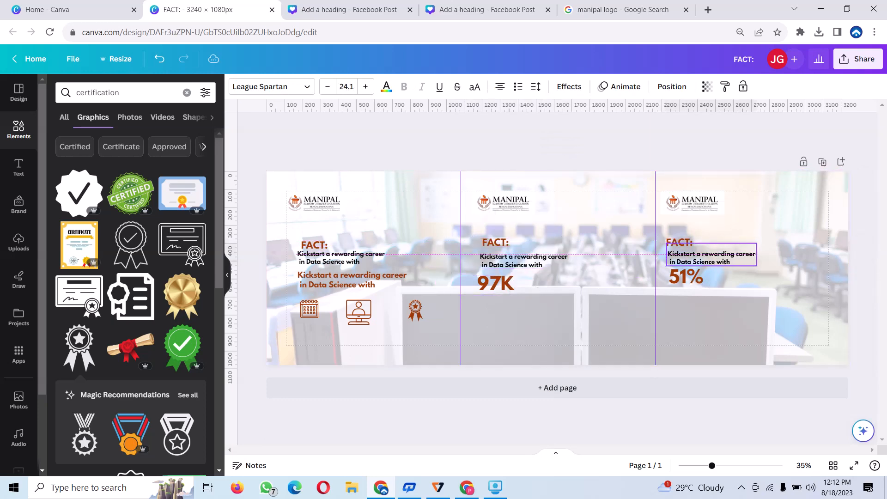
click(722, 289)
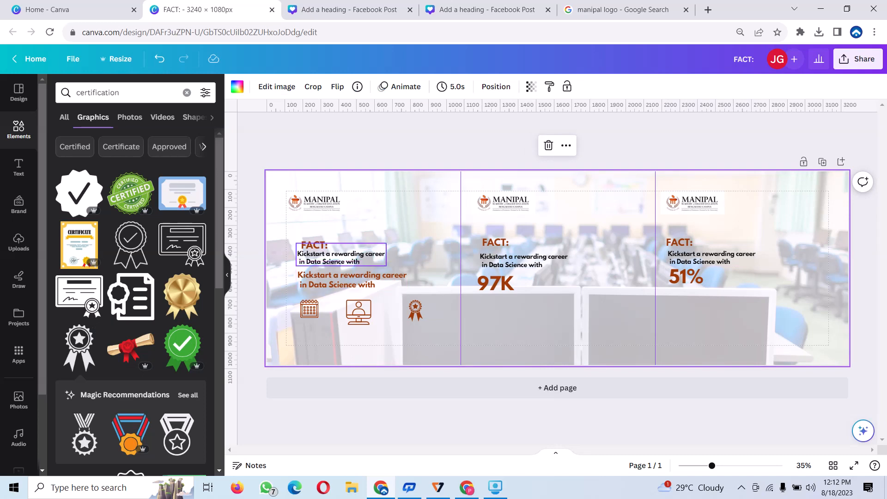
- Duplicate the first panel's black Data Science text, change the copy to "9 months" and place it beneath the calendar icon
click(326, 255)
click(324, 217)
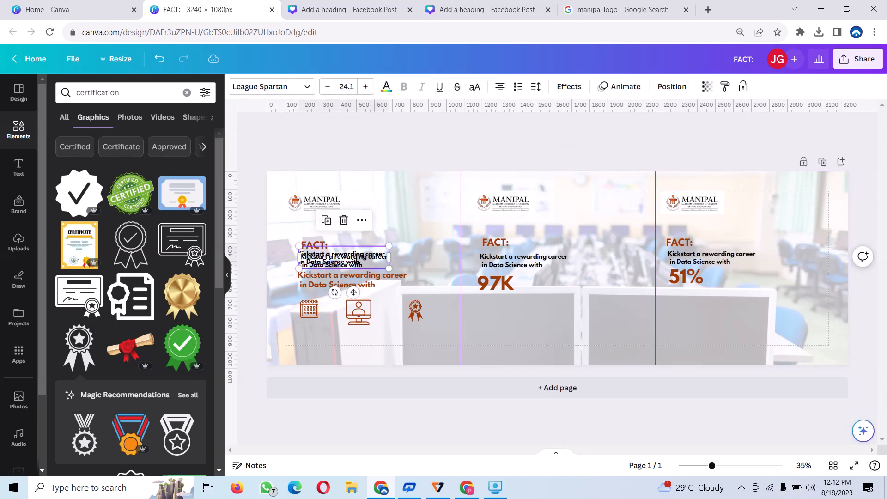
drag(342, 256, 332, 339)
key(Return)
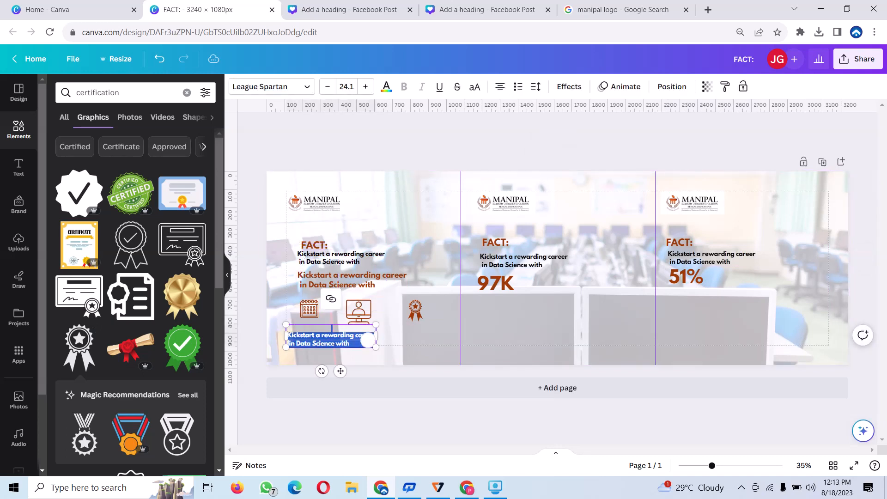
key(BackSpace)
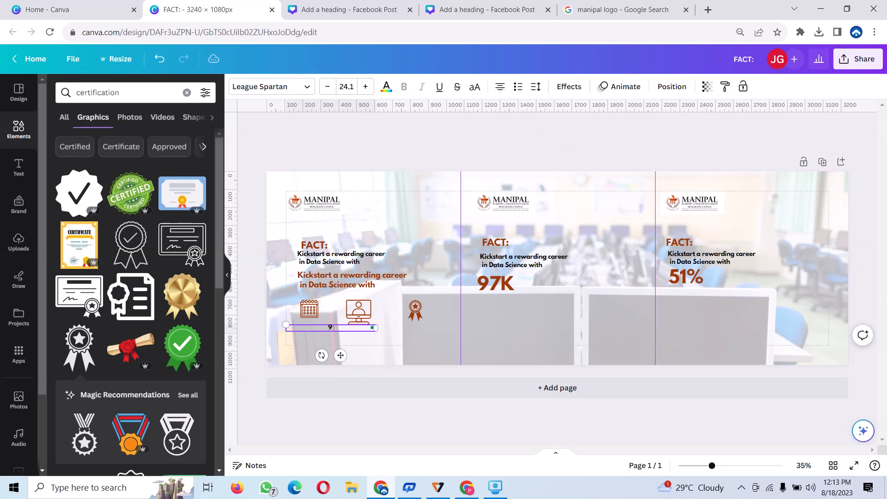
text(9 months)
drag(340, 356, 314, 328)
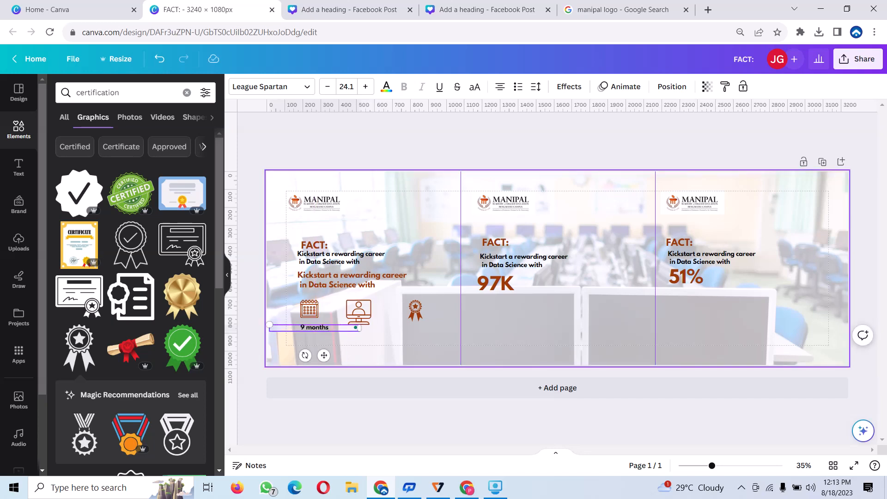
click(345, 347)
- Duplicate the "9 months" label, place the copy beneath the monitor icon and clear its text for a new caption
click(319, 328)
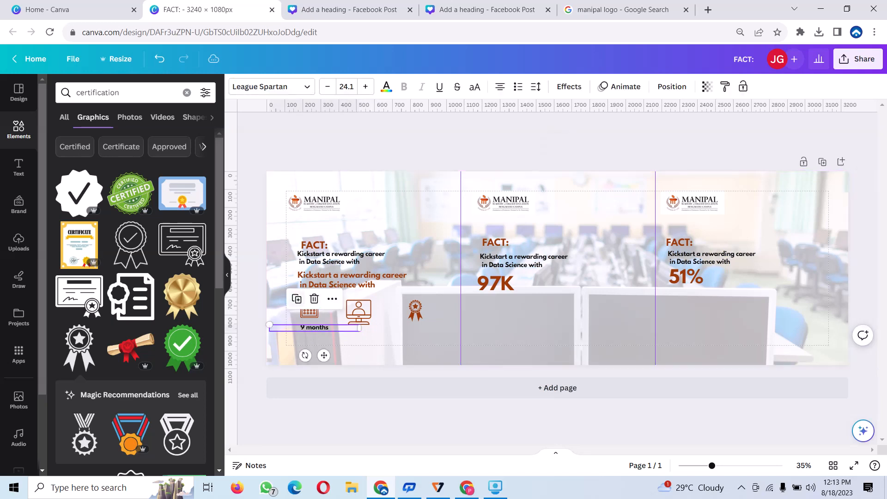
click(297, 299)
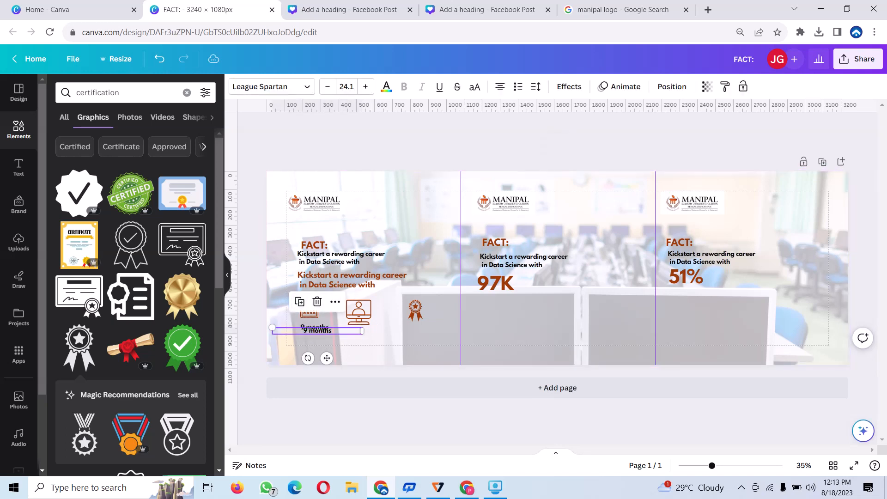
drag(318, 331, 360, 334)
double_click(359, 334)
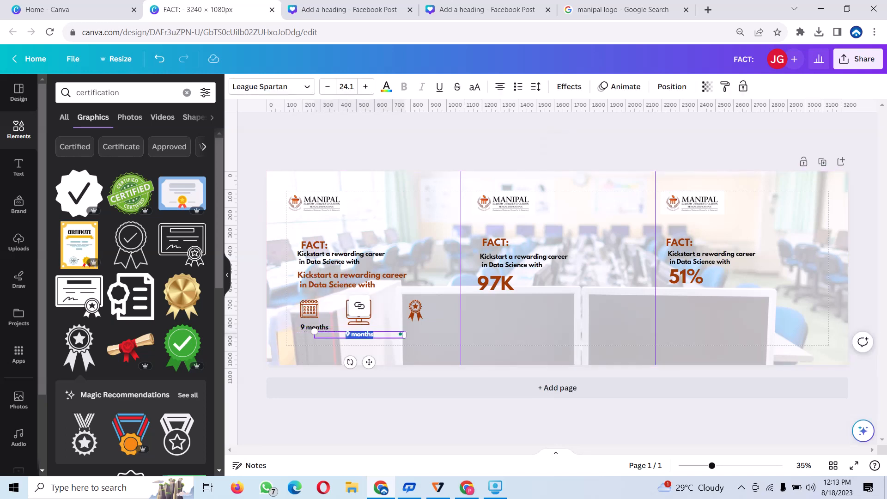
key(BackSpace)
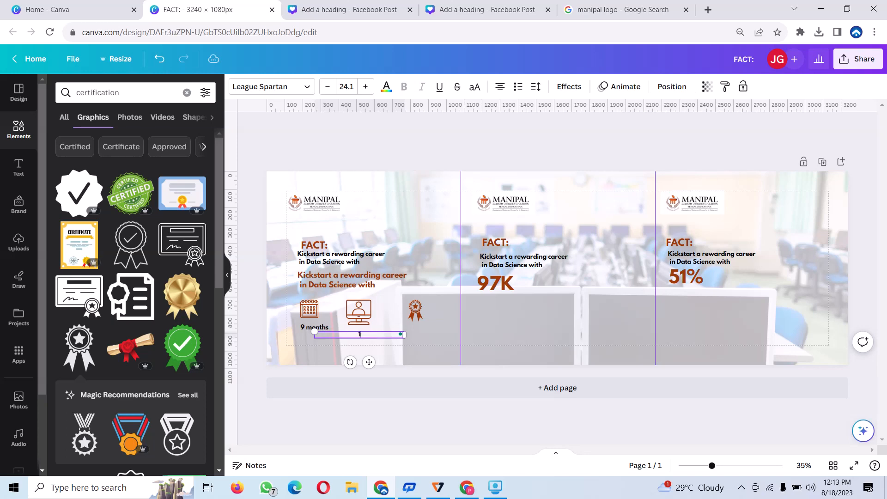